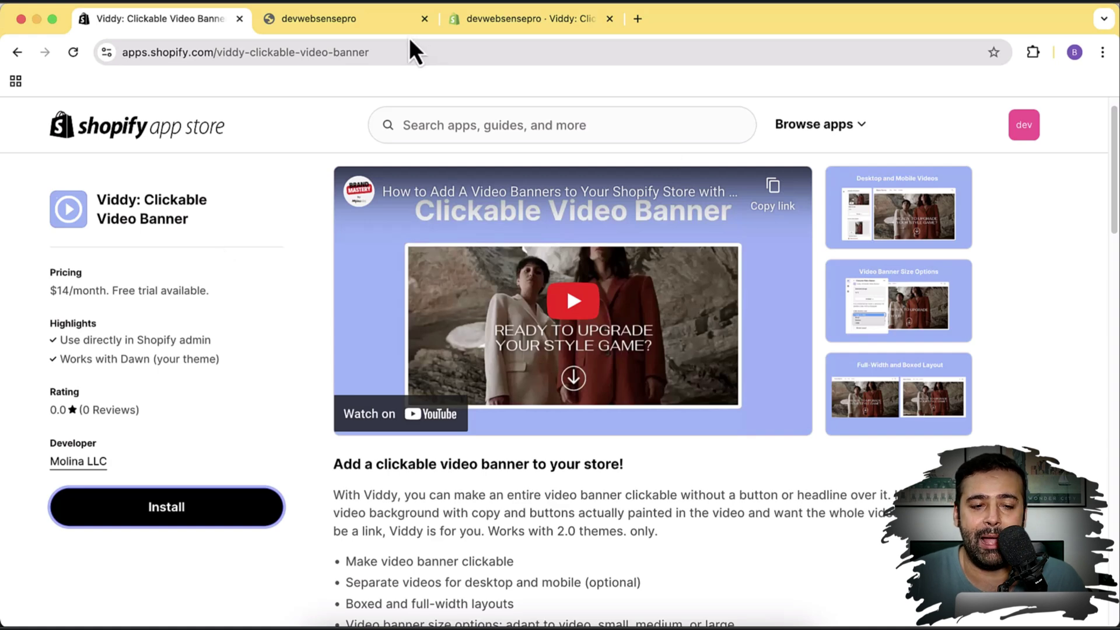
Step: Turn on the Viddy: Clickable Video Banner app from its app page in the store admin
click(491, 31)
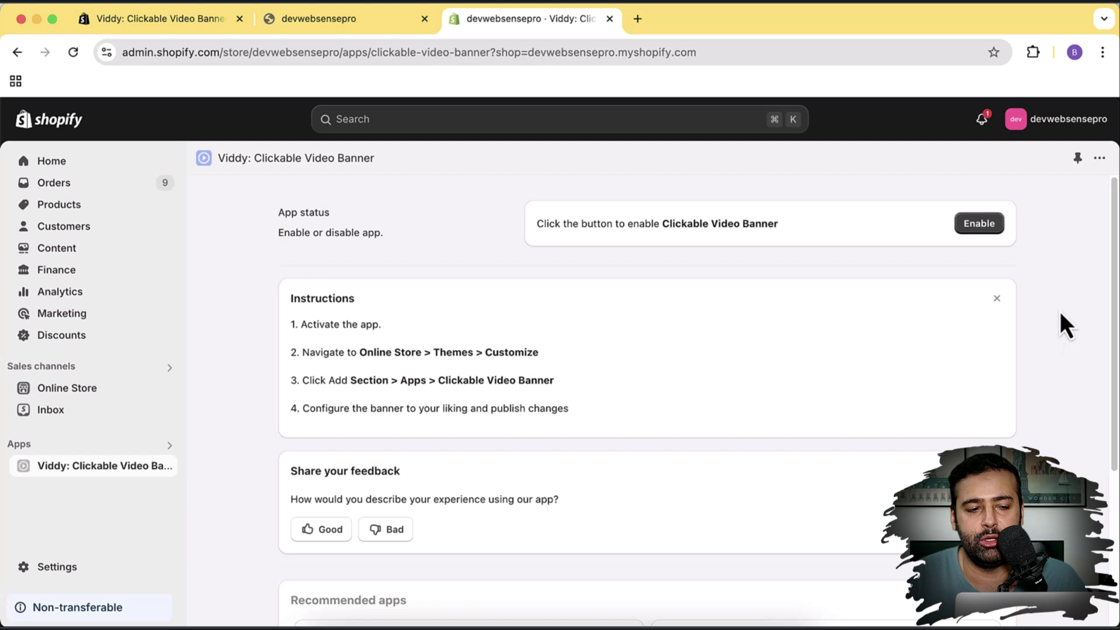
scroll(1064, 324, down, 1)
scroll(1059, 312, down, 3)
scroll(1060, 344, up, 3)
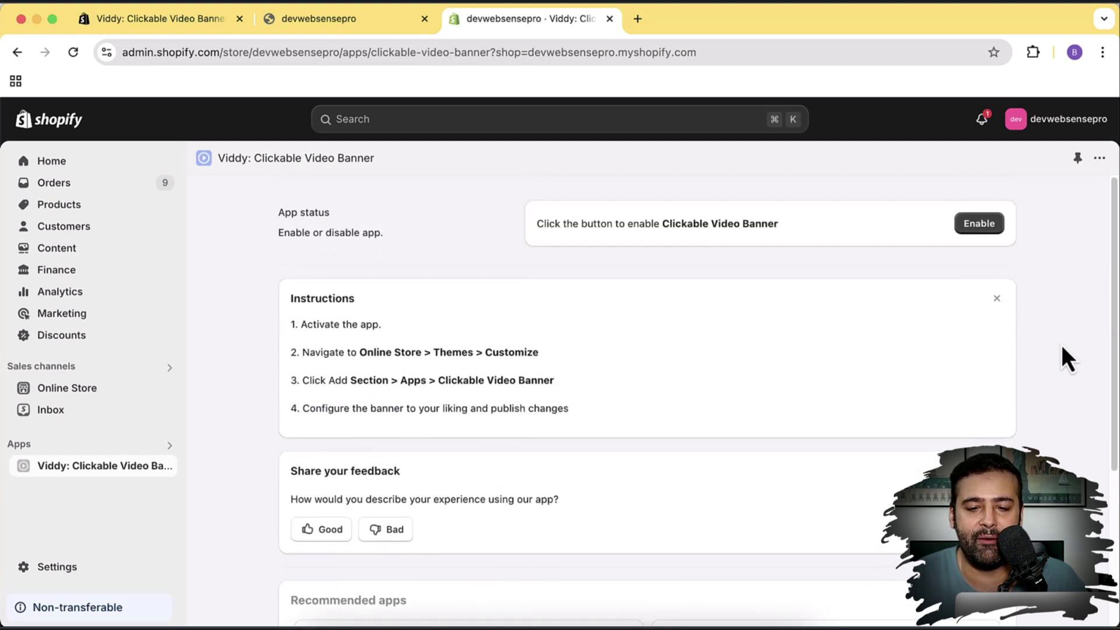
click(981, 229)
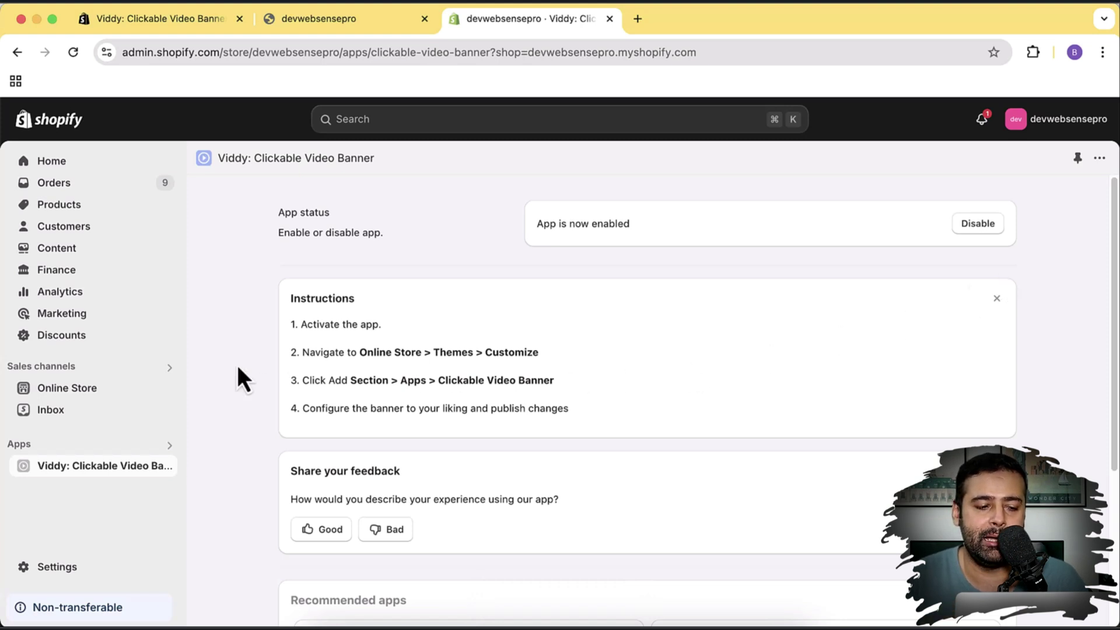
Step: In the Dawn theme editor, add the Clickable Video Banner app section after Featured collection
click(140, 389)
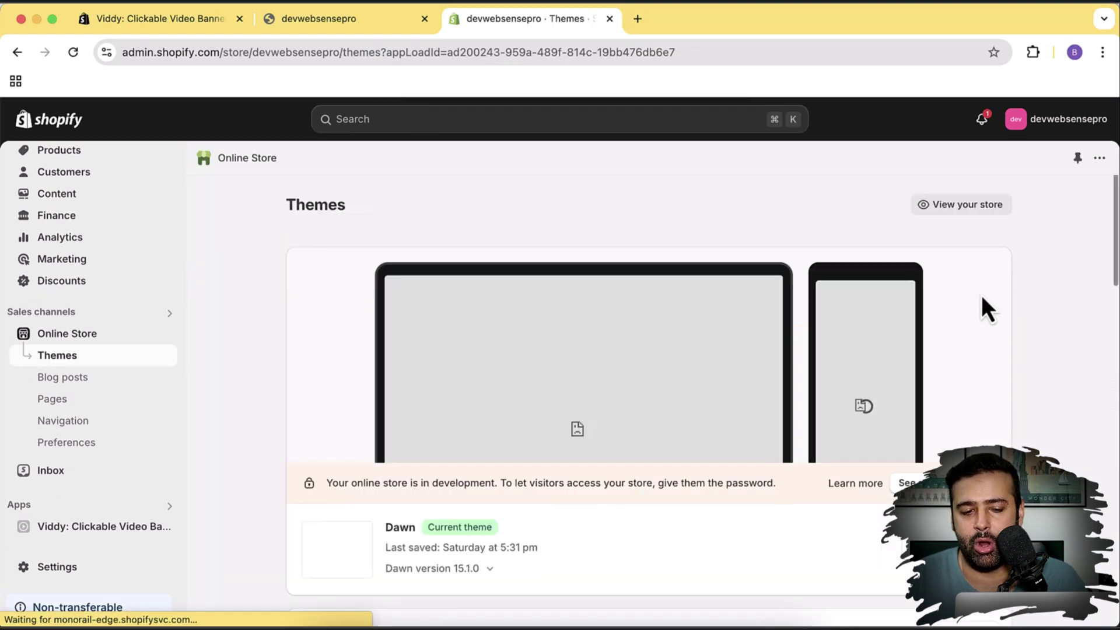
scroll(734, 402, down, 1)
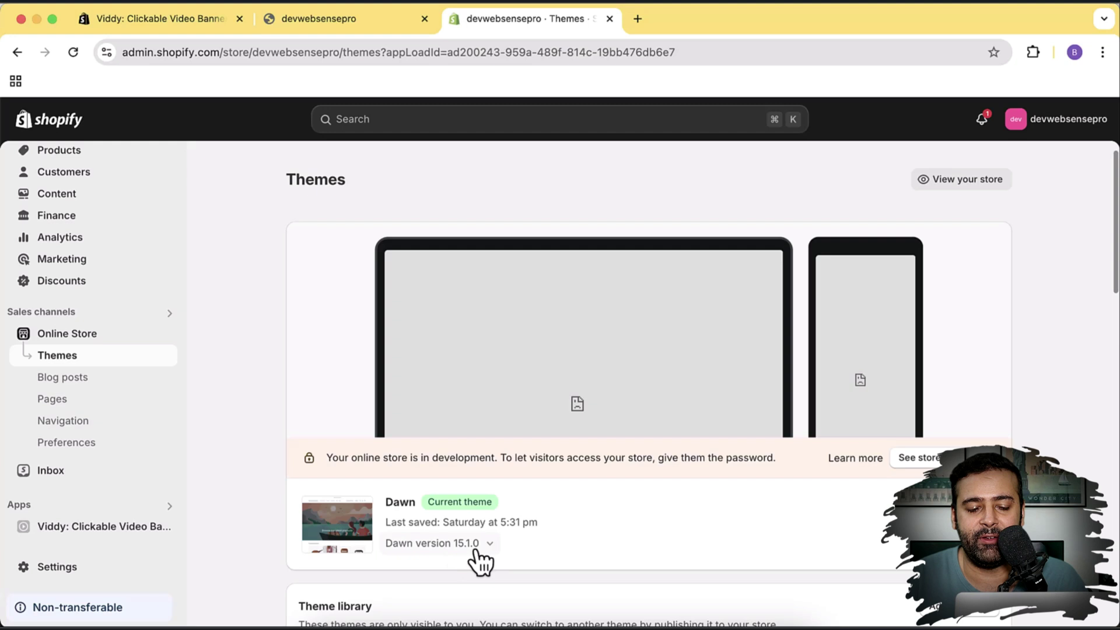
scroll(1033, 319, down, 2)
scroll(1029, 306, down, 1)
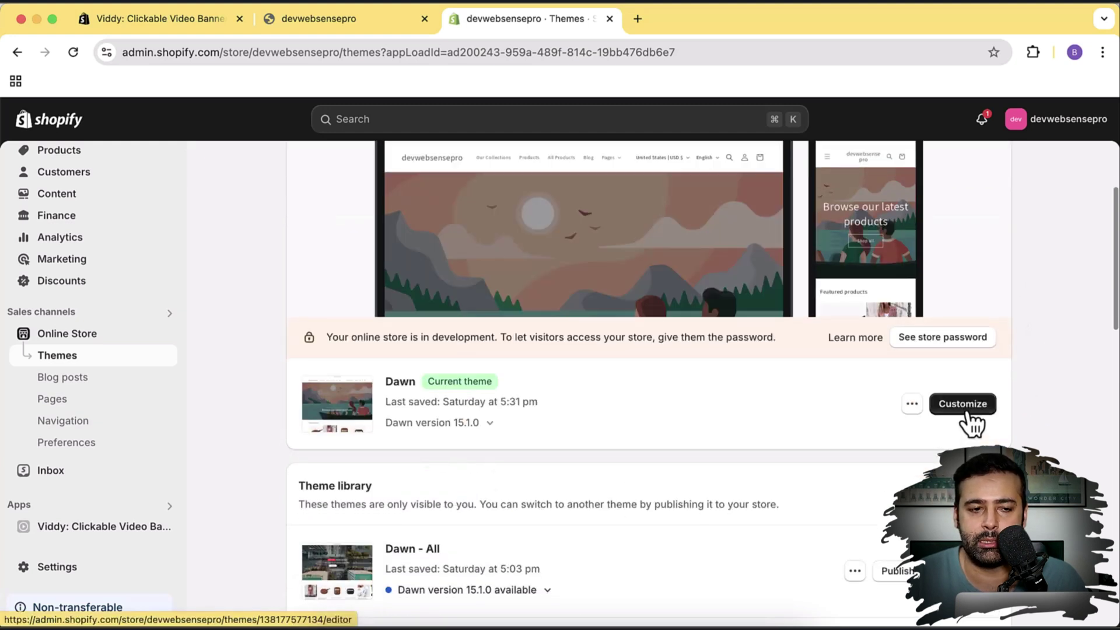
click(967, 412)
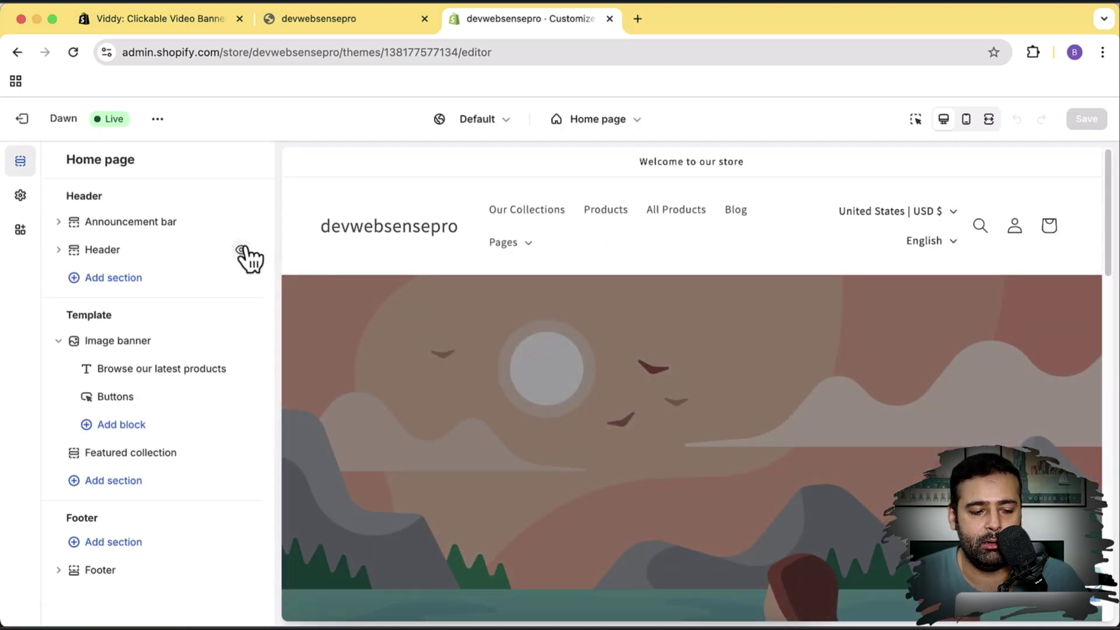
click(131, 481)
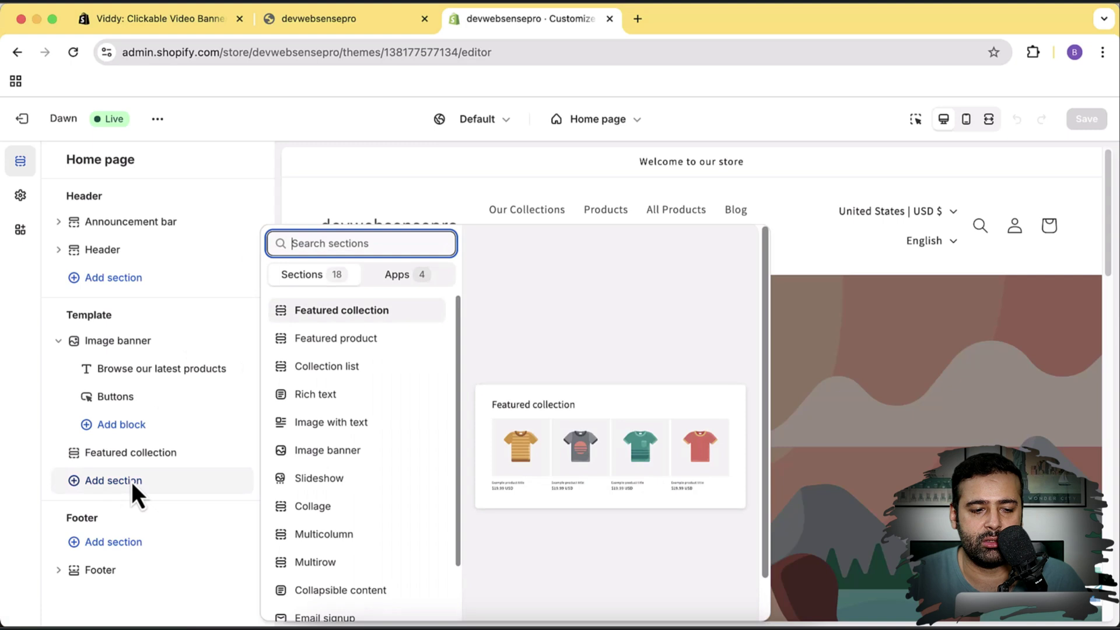
click(394, 277)
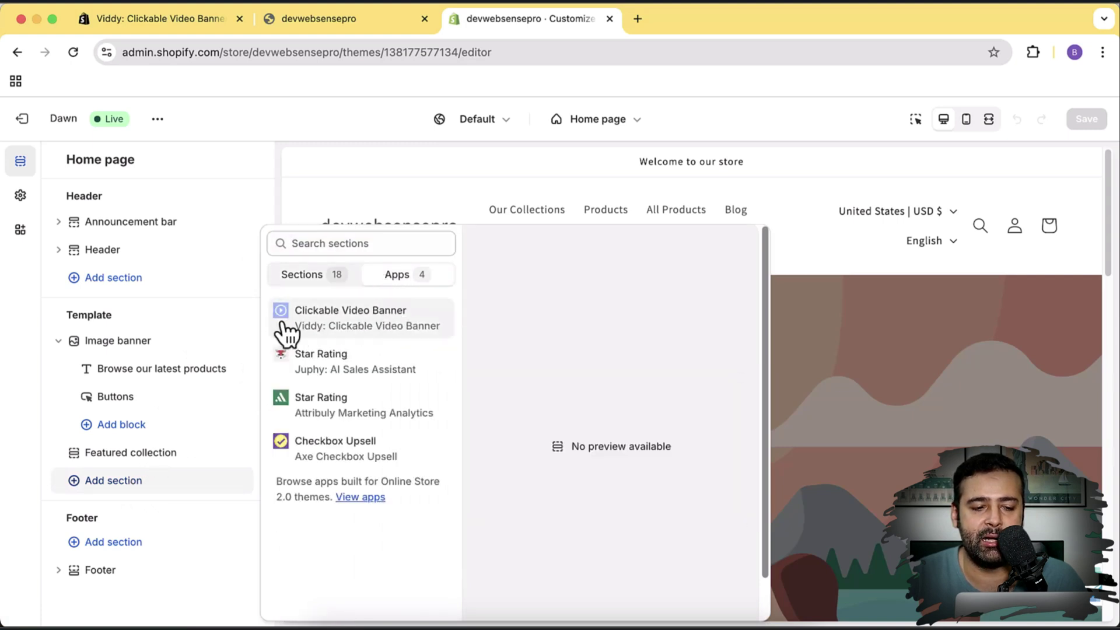
click(383, 332)
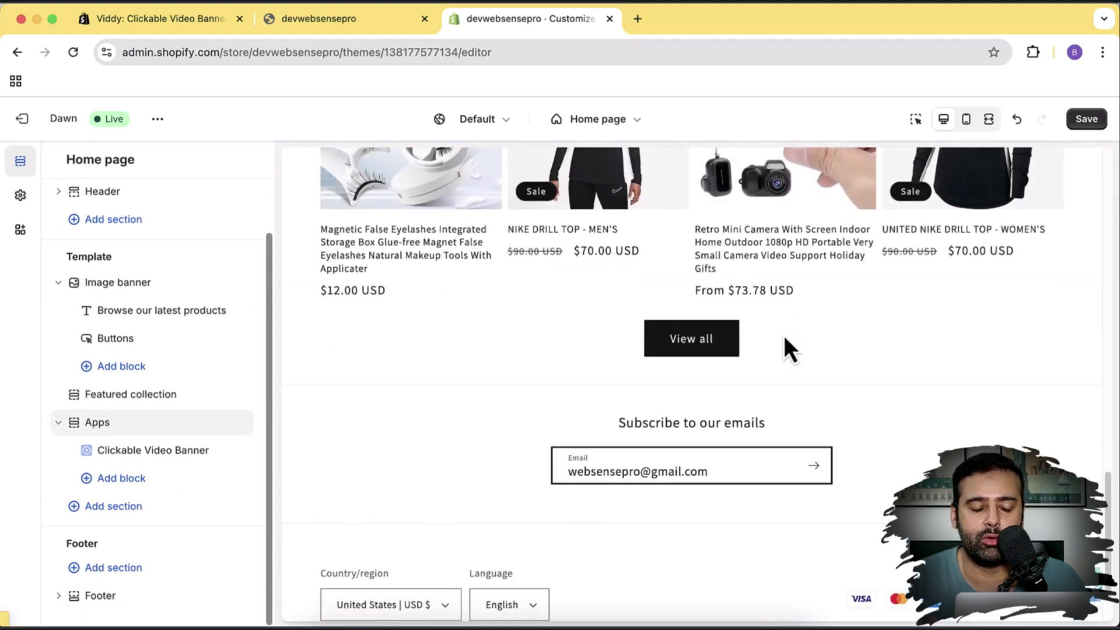
mouse_move(153, 449)
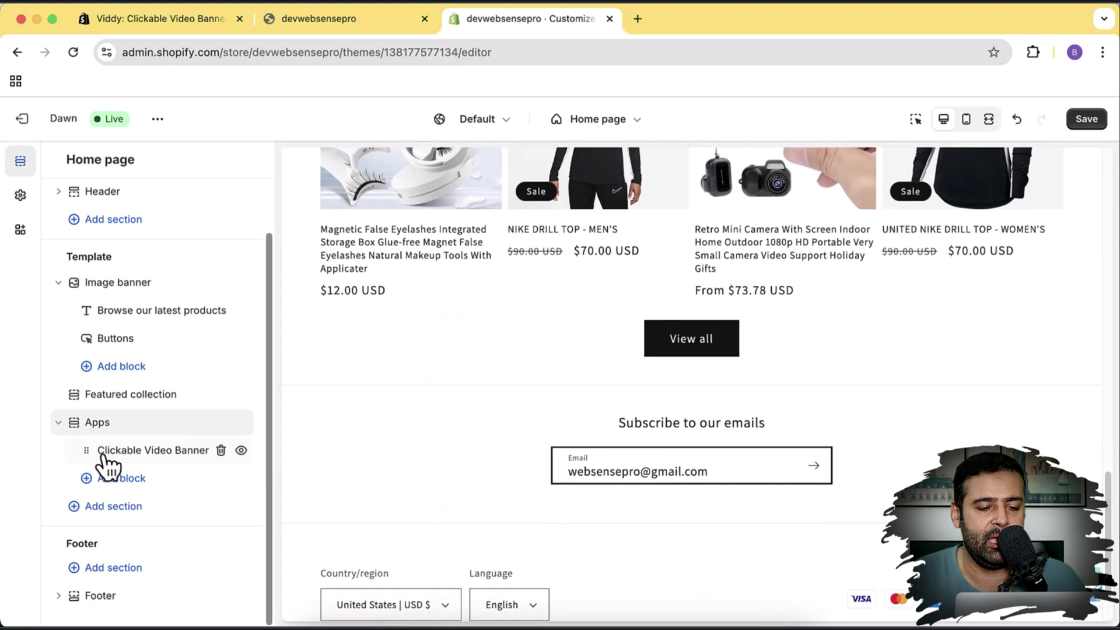
Step: Open the Clickable Video Banner block and highlight its empty desktop and mobile video settings
click(132, 452)
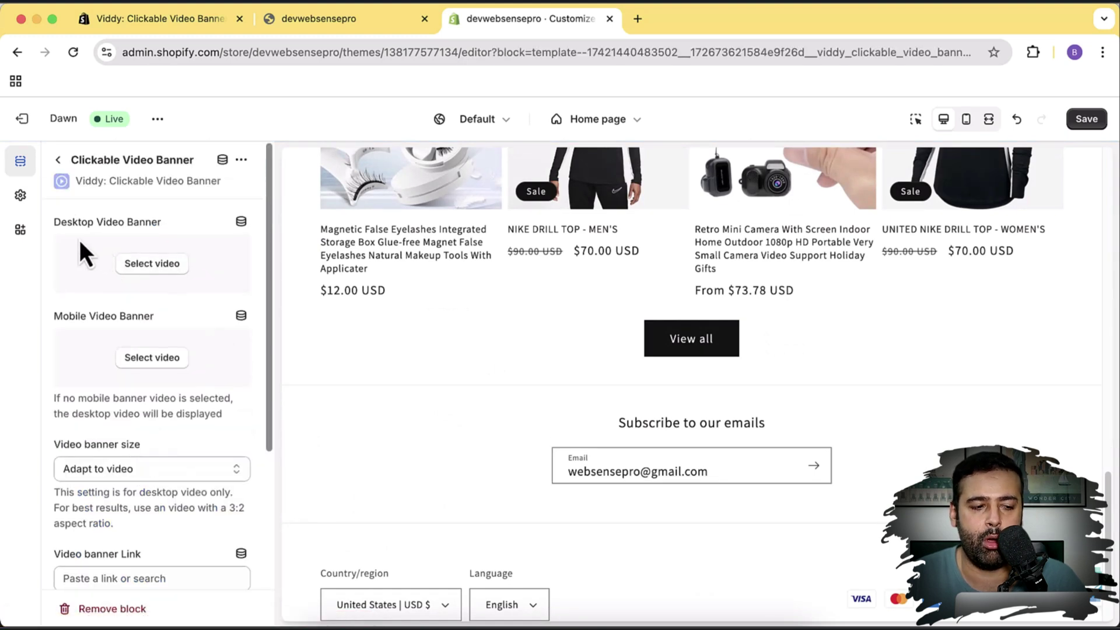
drag(55, 222, 150, 224)
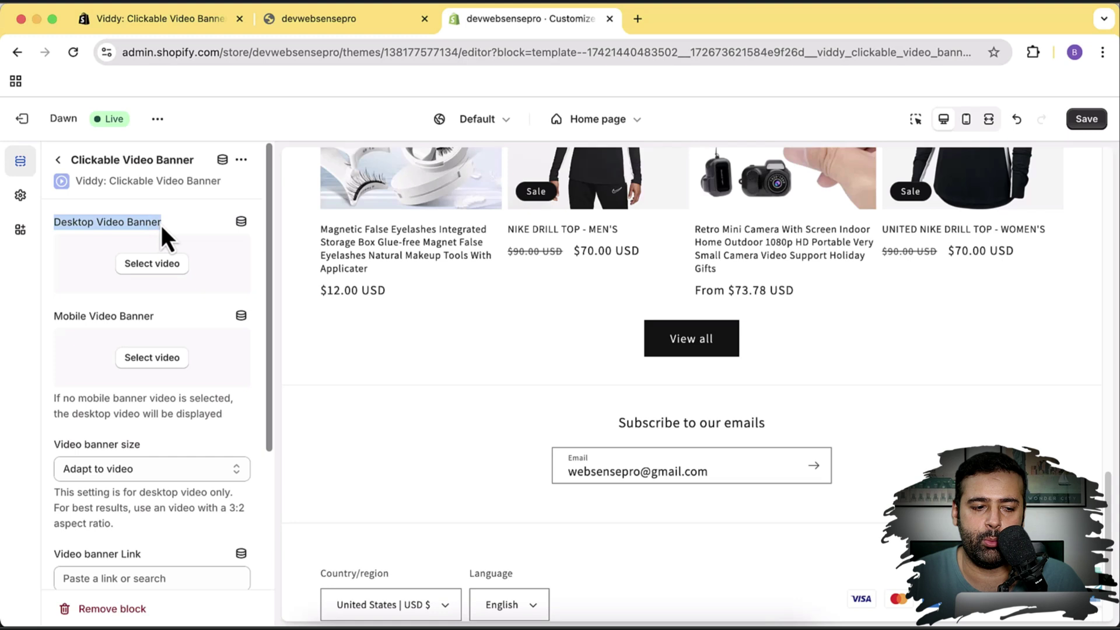
drag(52, 319, 160, 320)
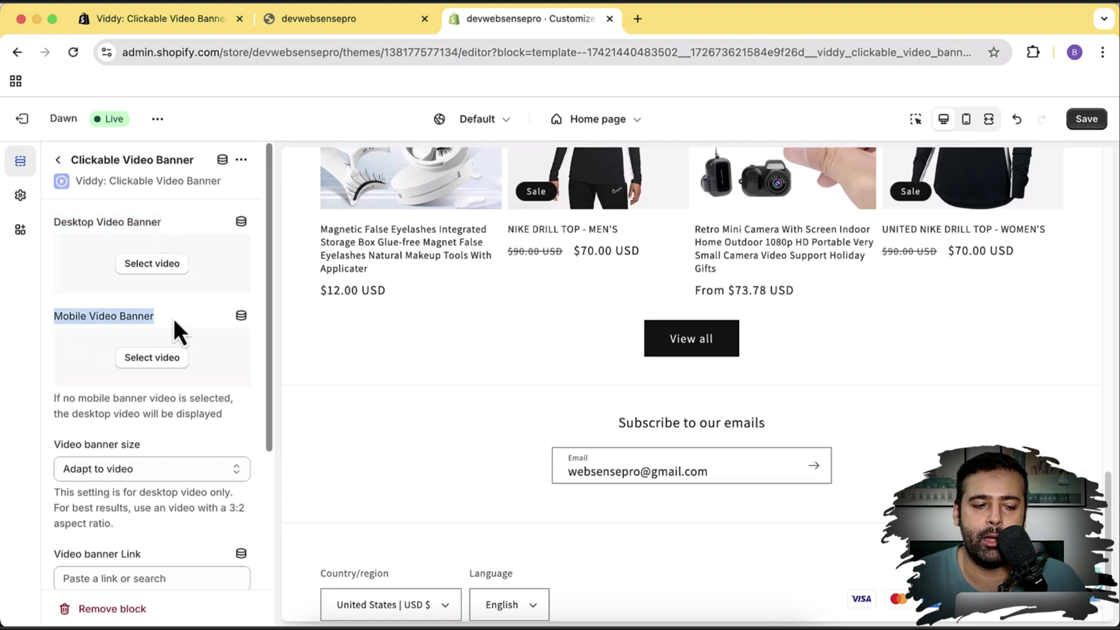
click(174, 318)
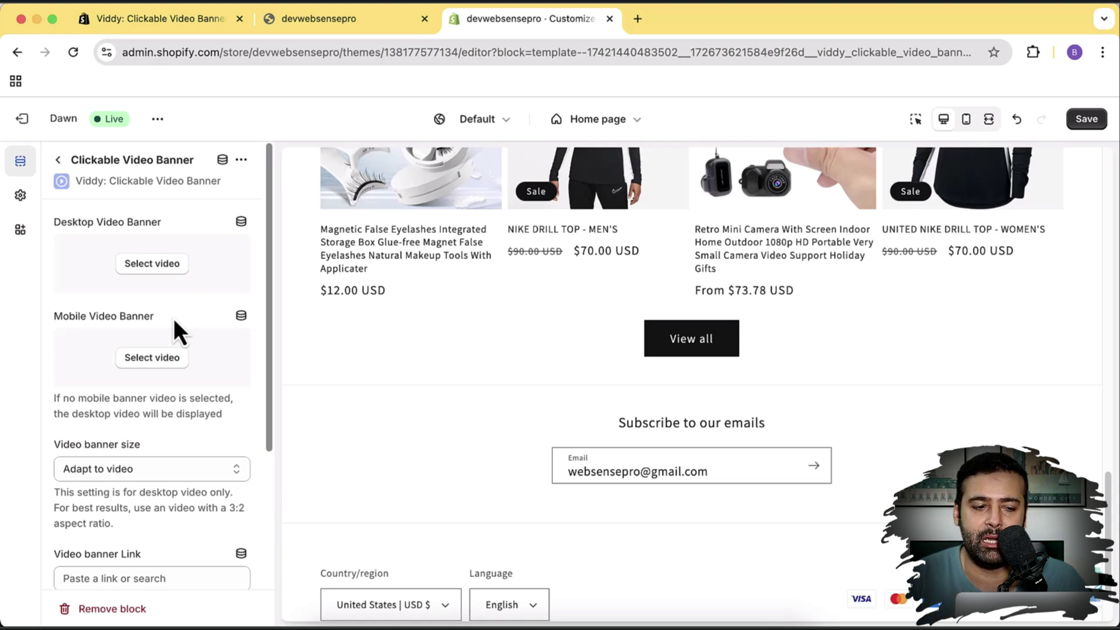
Step: Choose the 'video (1080p)' clip as the Desktop Video Banner
click(151, 264)
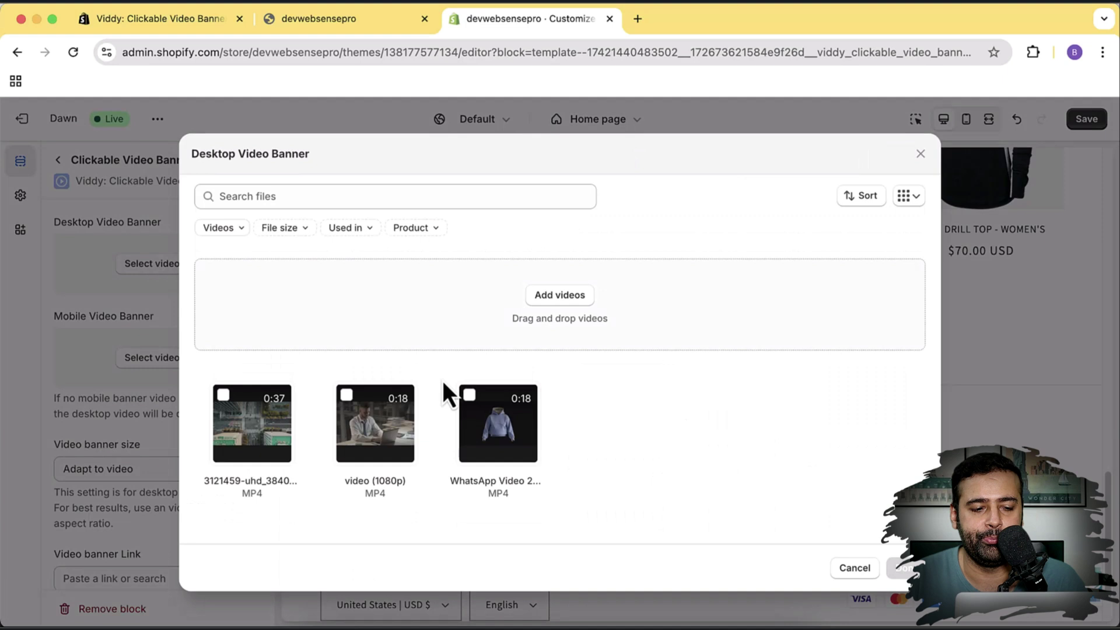
mouse_move(375, 424)
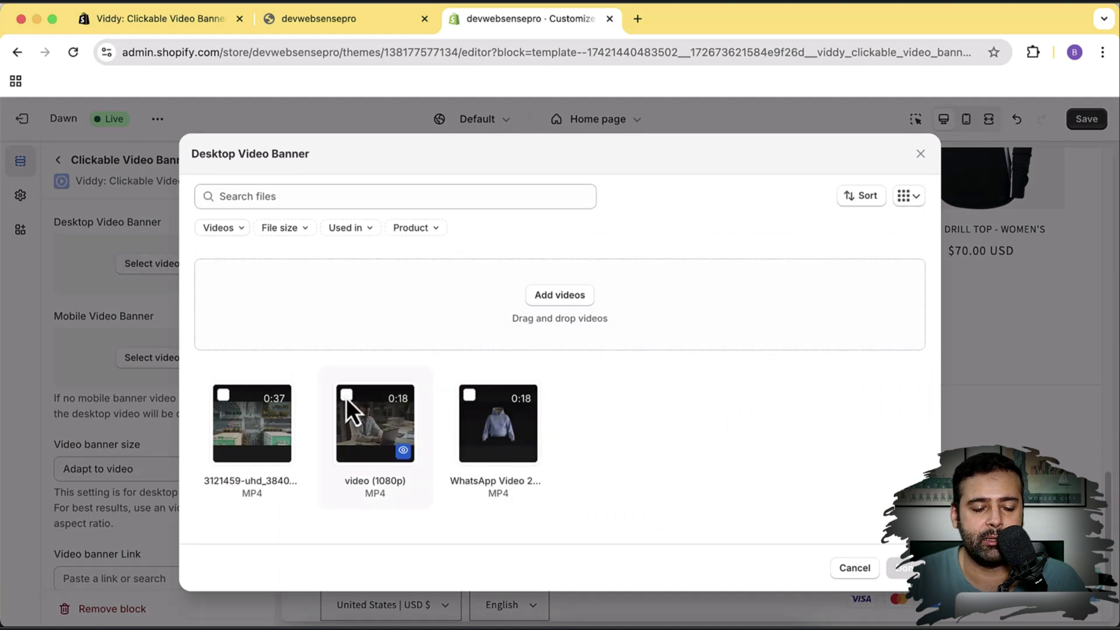
click(347, 396)
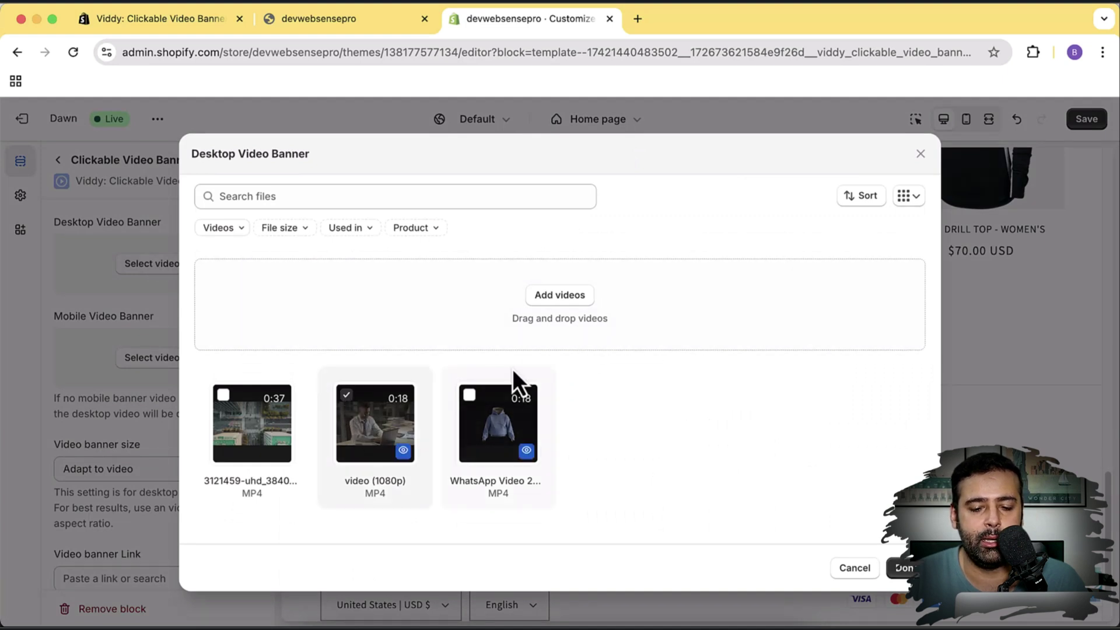
click(903, 569)
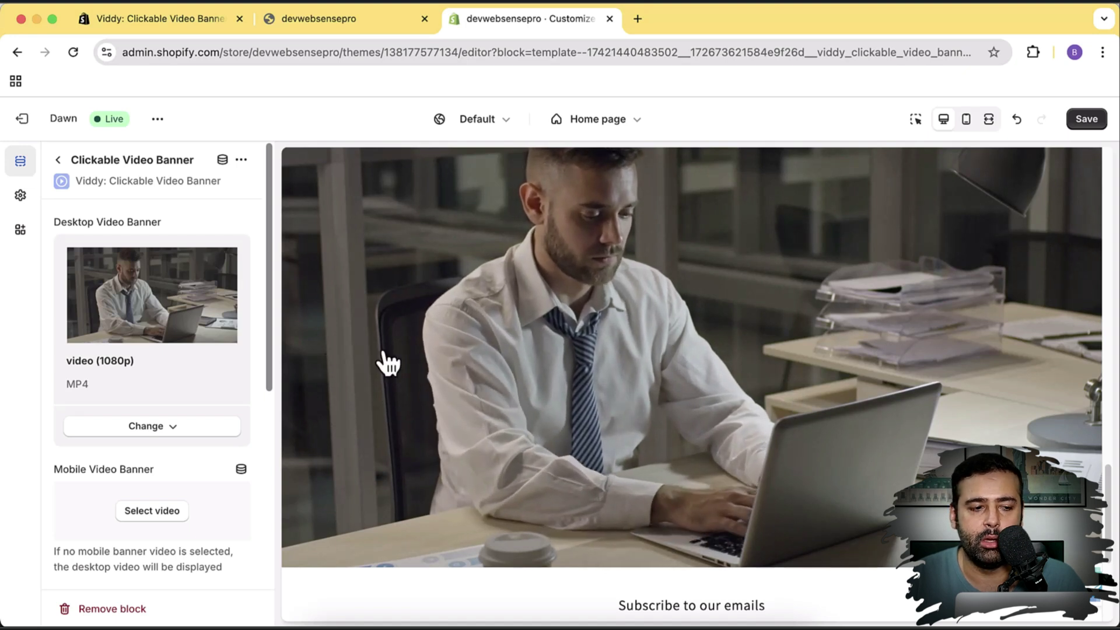
Step: Look through the Image banner and Apps section settings, finishing on the home page section list
click(58, 161)
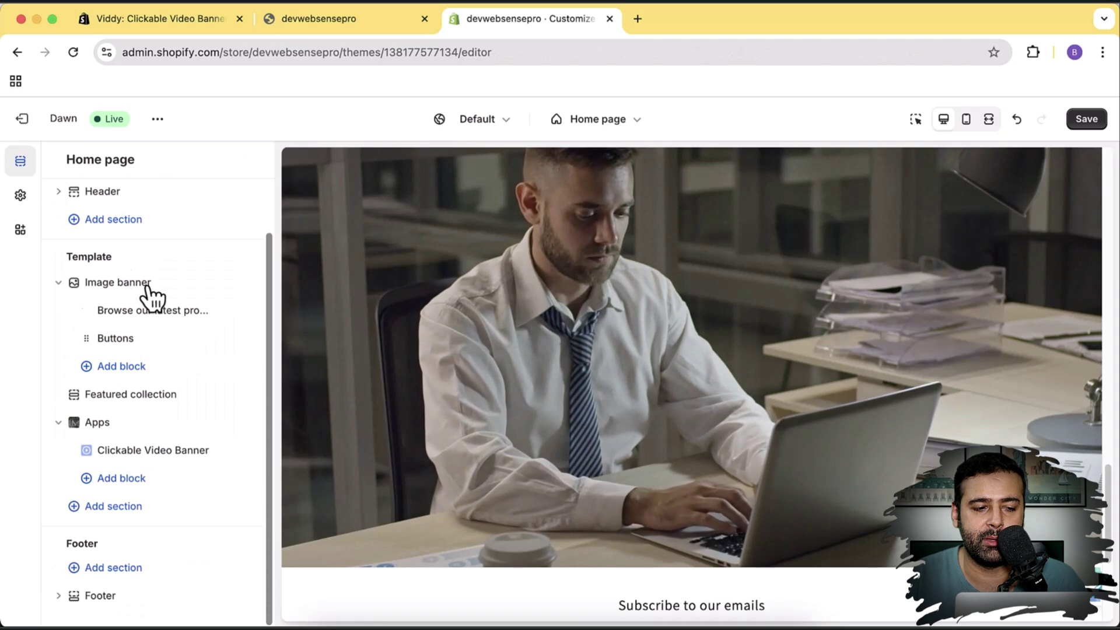
mouse_move(117, 282)
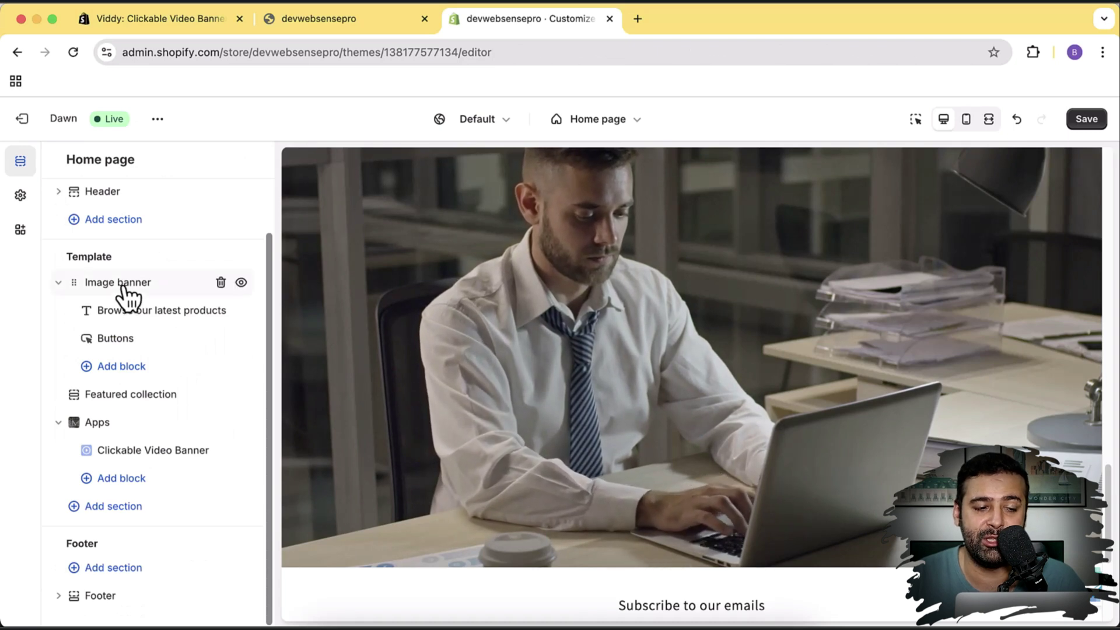
click(128, 289)
scroll(220, 282, down, 3)
scroll(224, 257, down, 4)
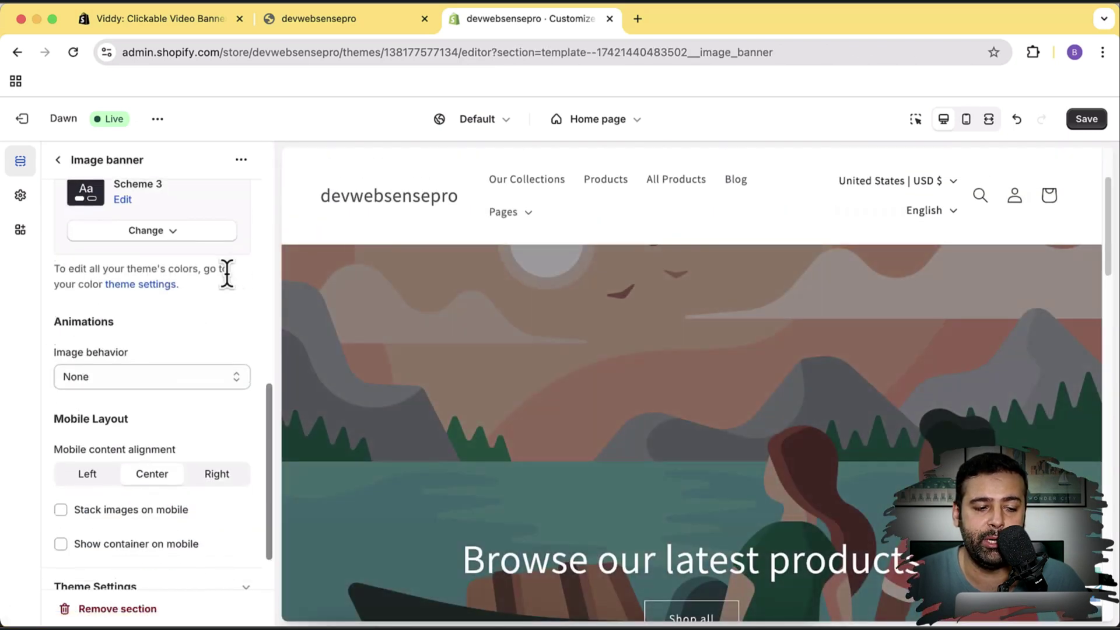
scroll(229, 315, down, 2)
scroll(231, 350, up, 1)
scroll(231, 381, up, 5)
scroll(230, 375, up, 5)
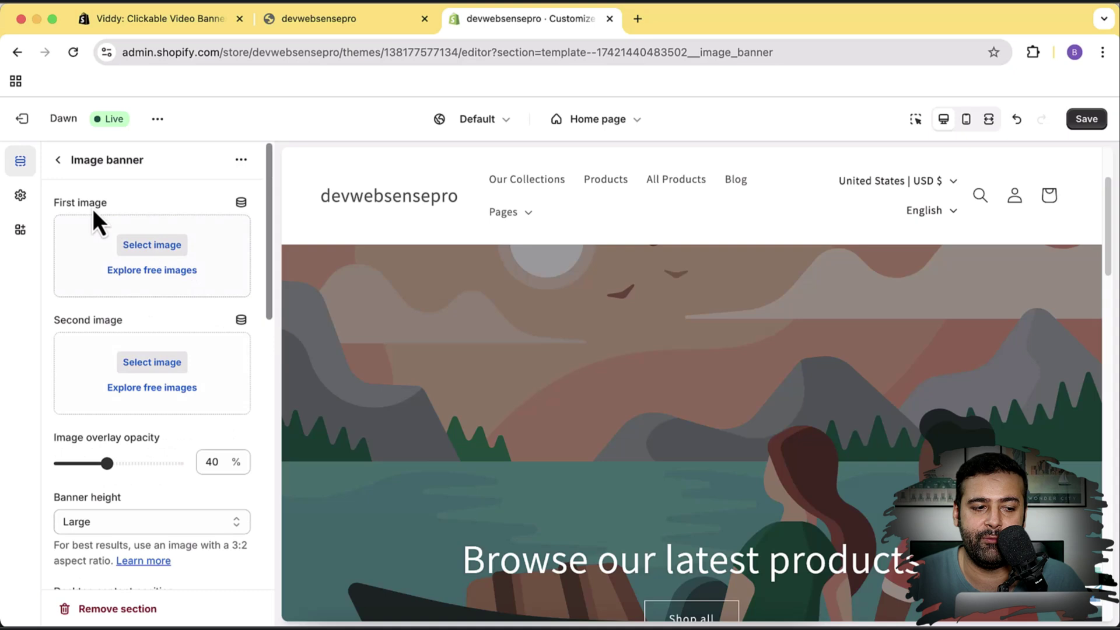
click(58, 162)
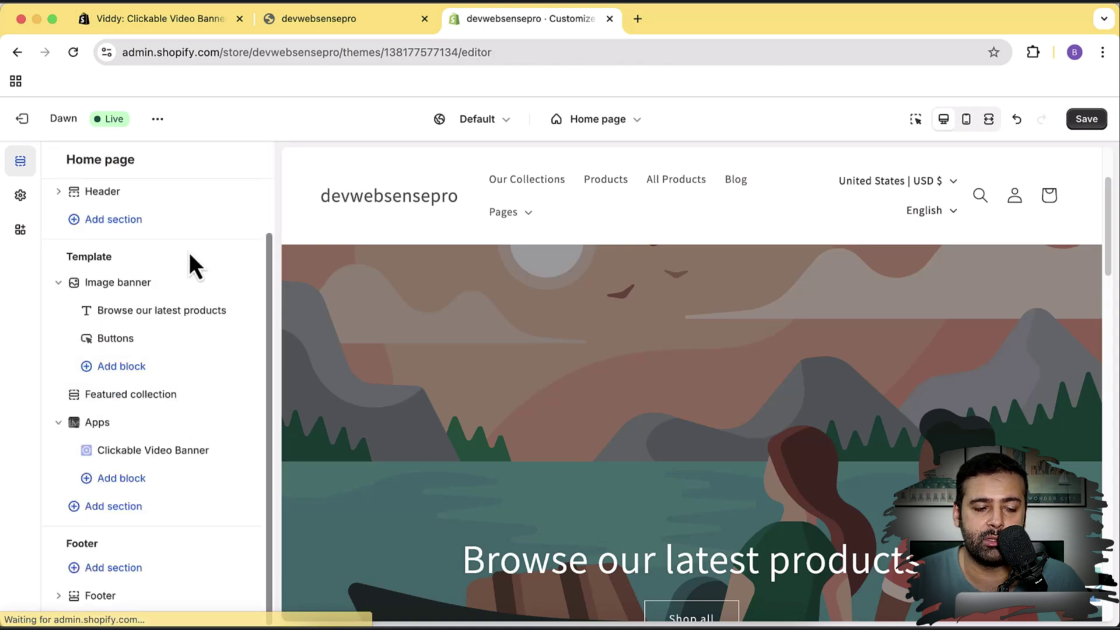
click(153, 424)
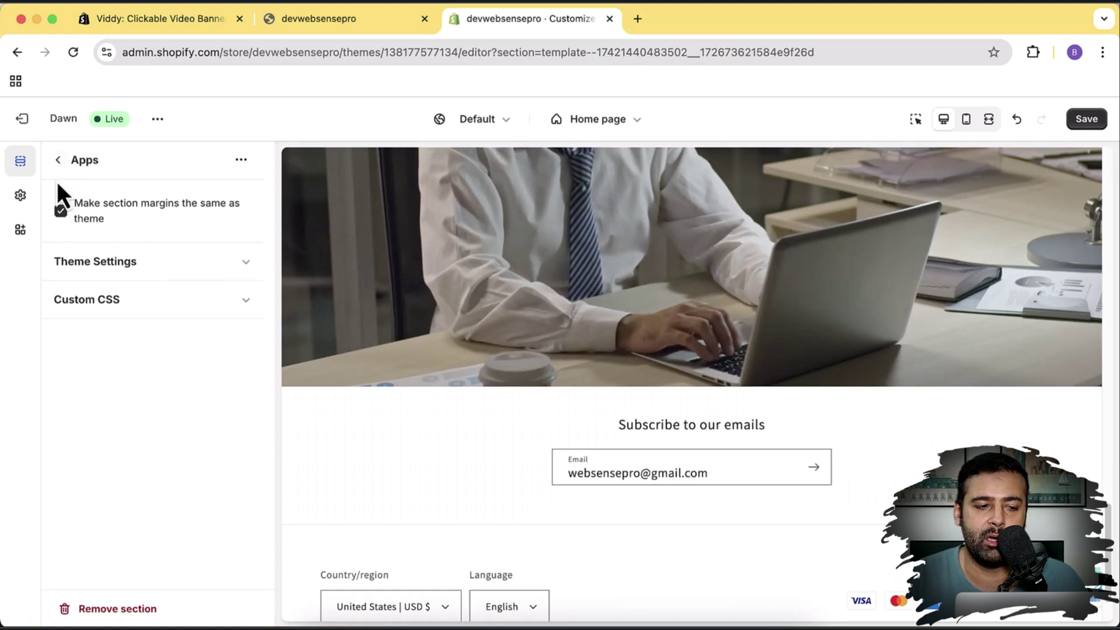
click(57, 160)
click(98, 422)
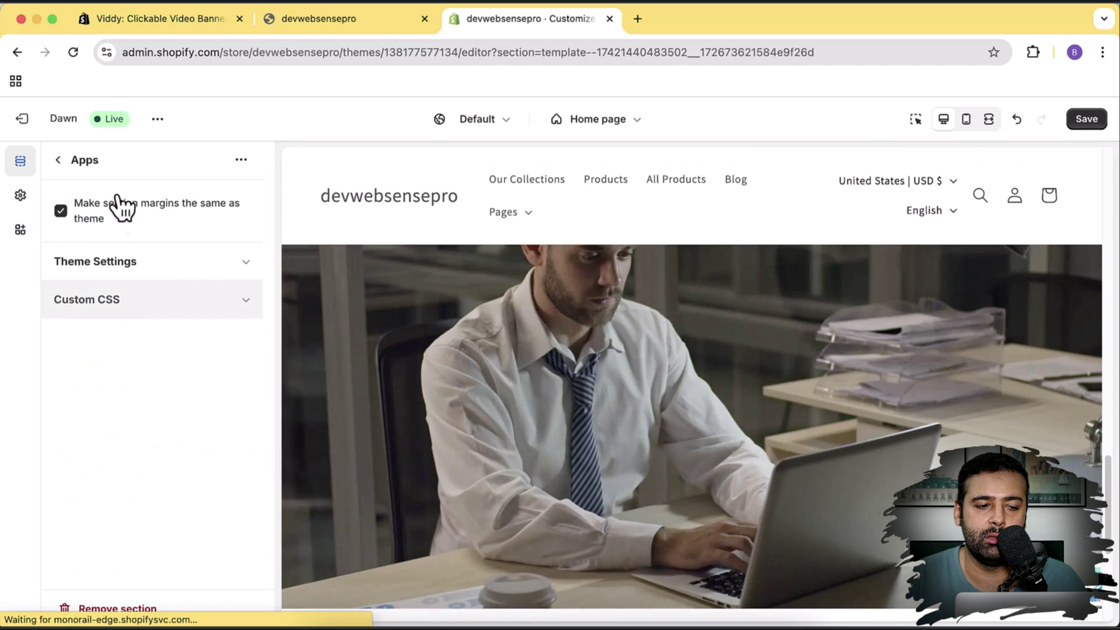
click(58, 160)
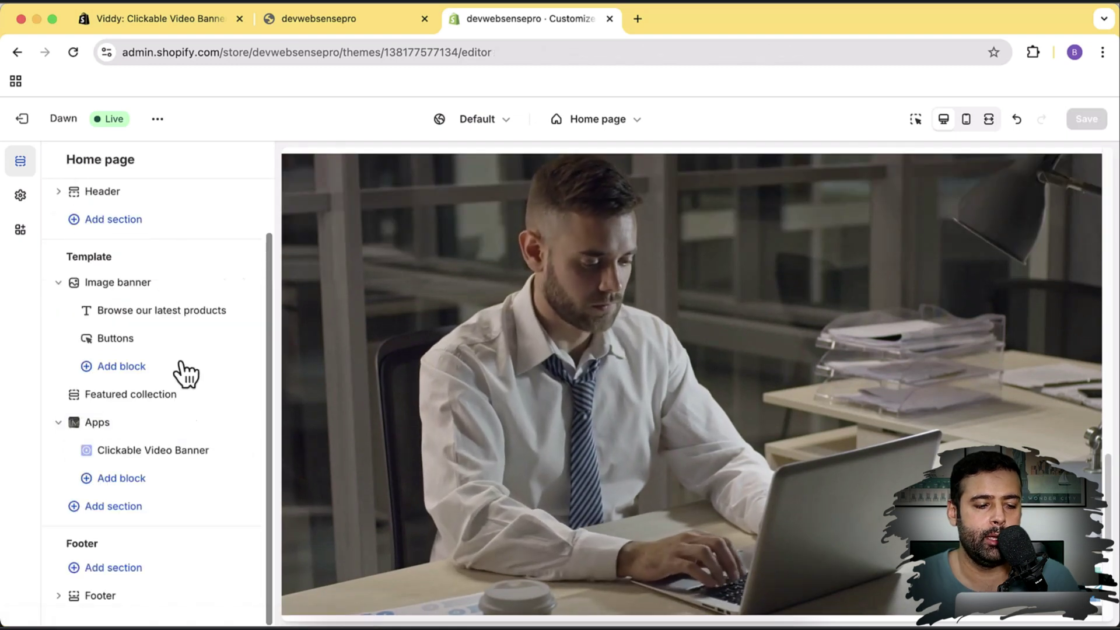
mouse_move(153, 450)
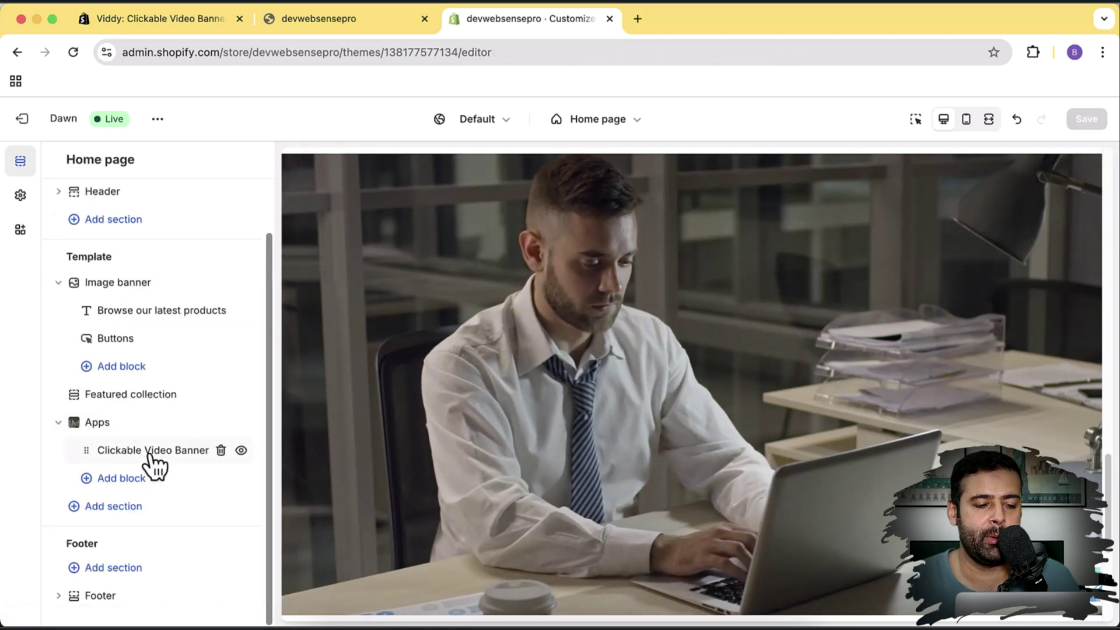
Step: Set the Video banner Link to the DROP CLASSIC LEATHER WIRELESS product and save the theme
click(151, 451)
scroll(232, 306, down, 5)
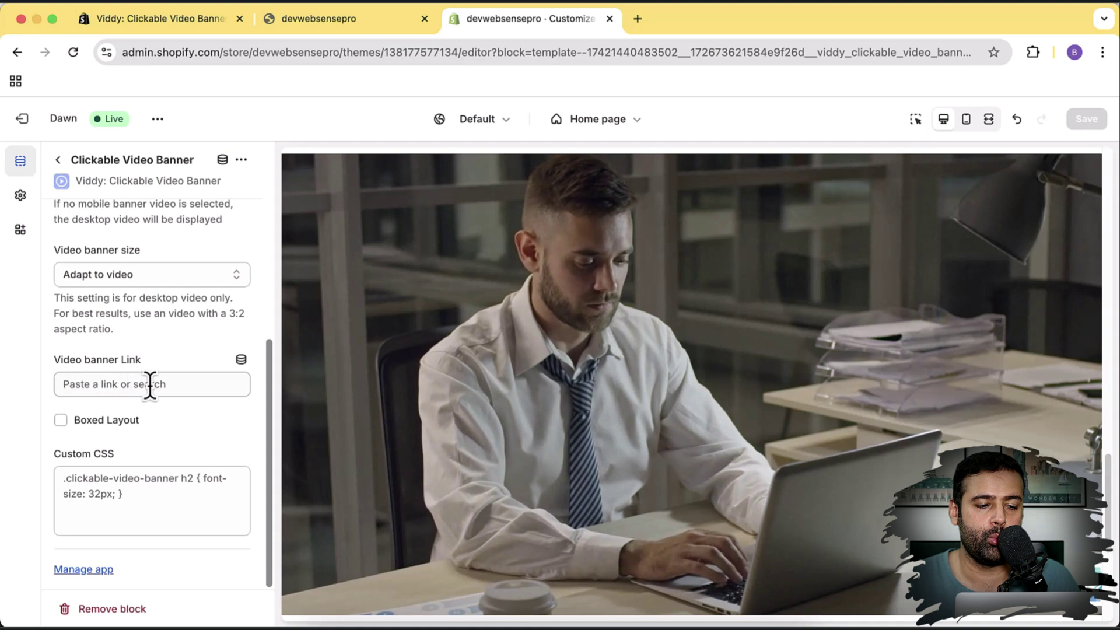
click(150, 383)
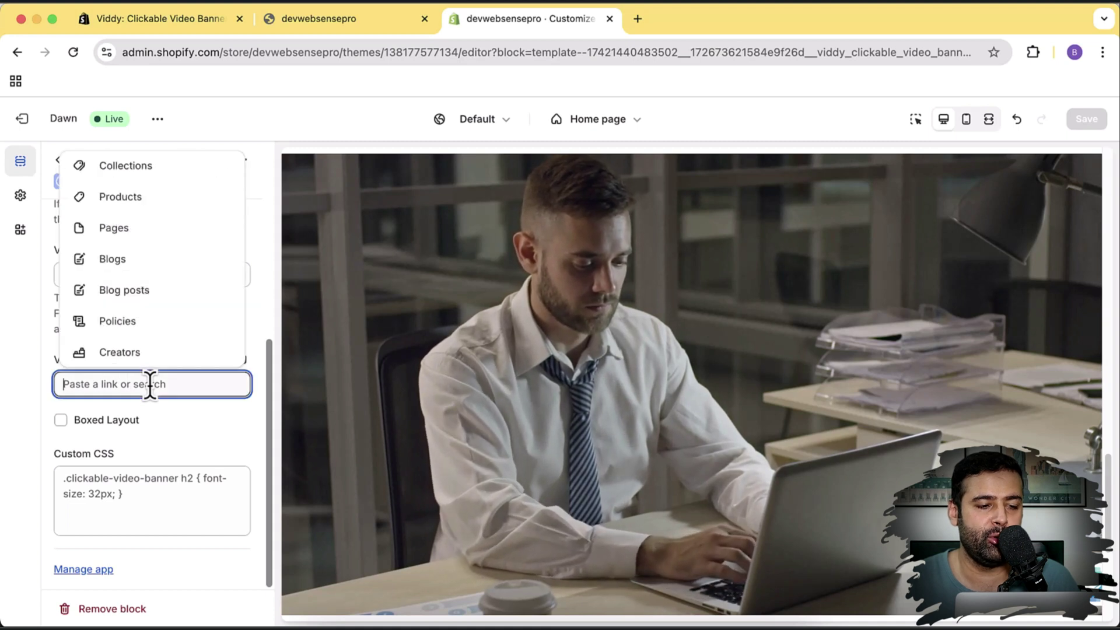
click(191, 199)
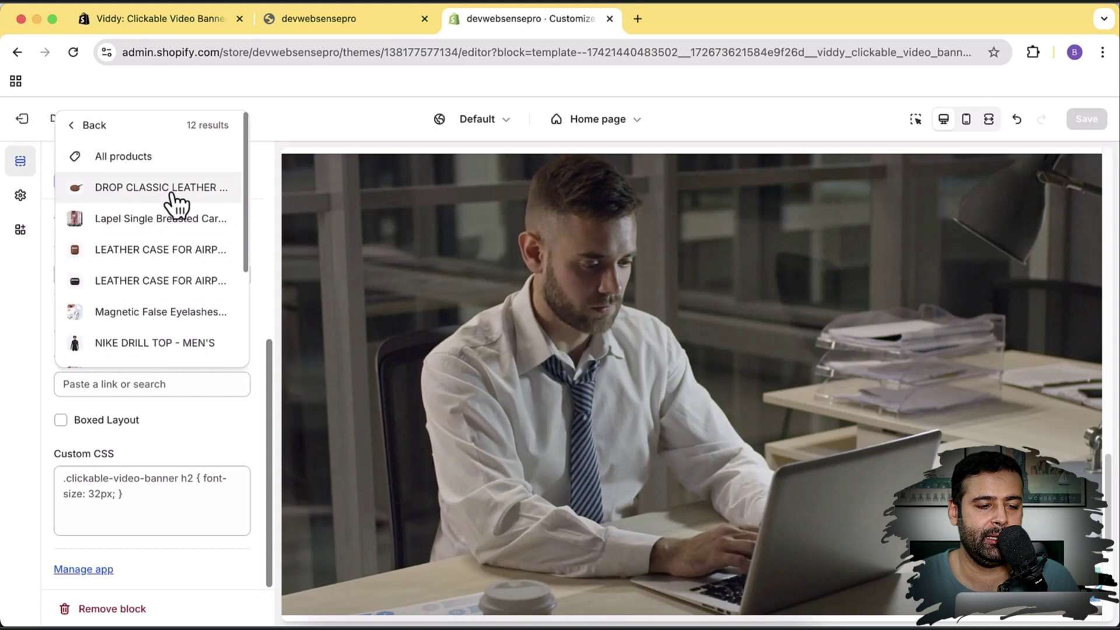
click(177, 195)
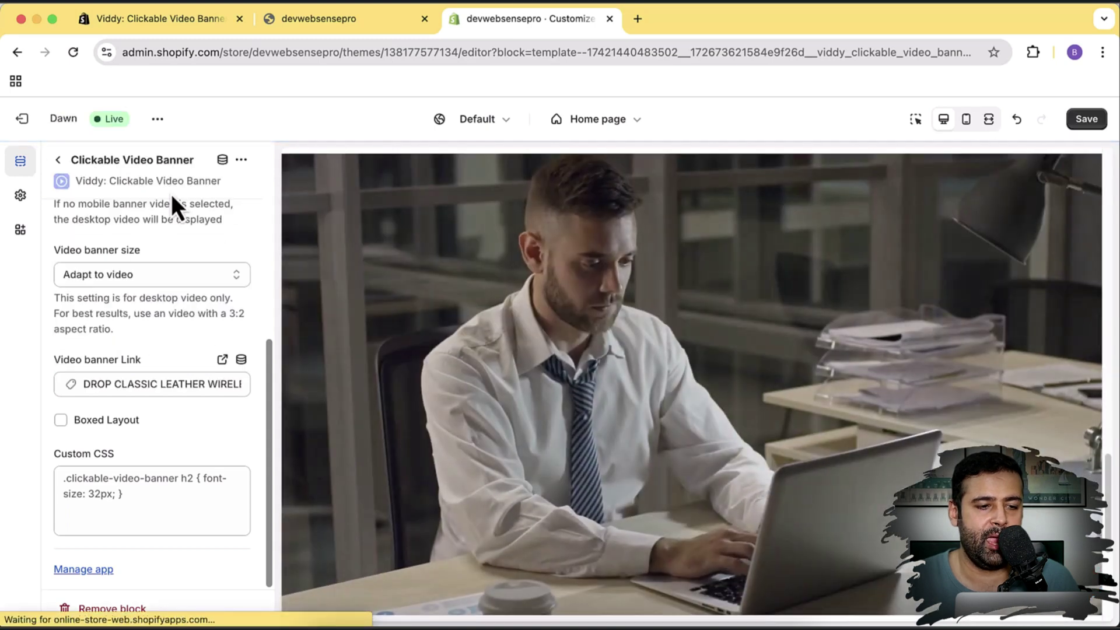
click(1086, 119)
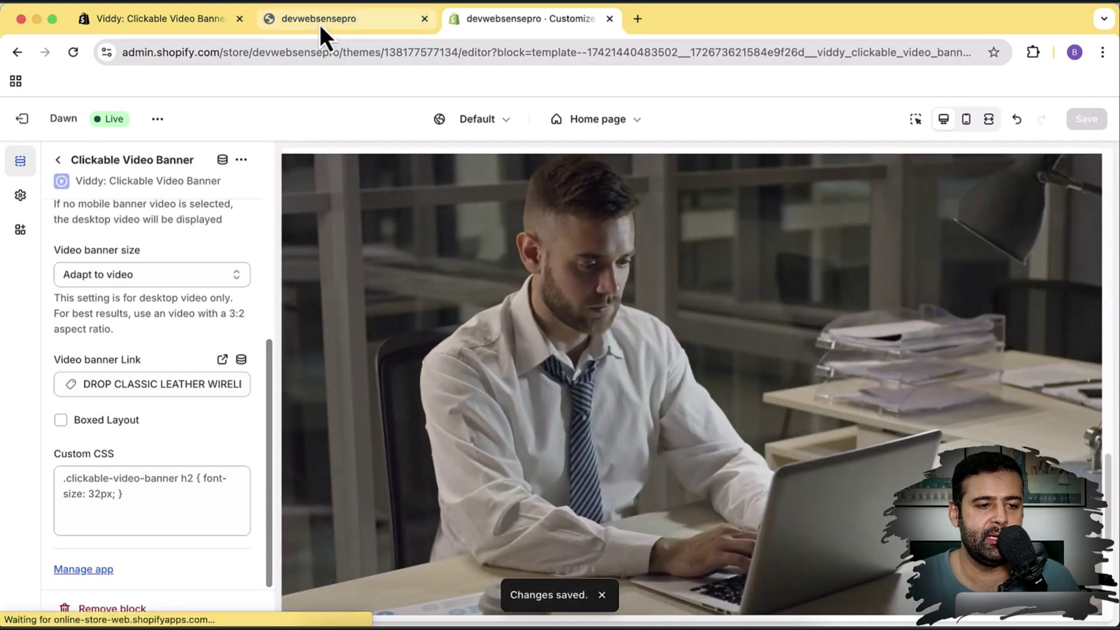
Step: On the reloaded storefront, check the video banner opens the leather wireless charger page, then return to the editor
click(320, 22)
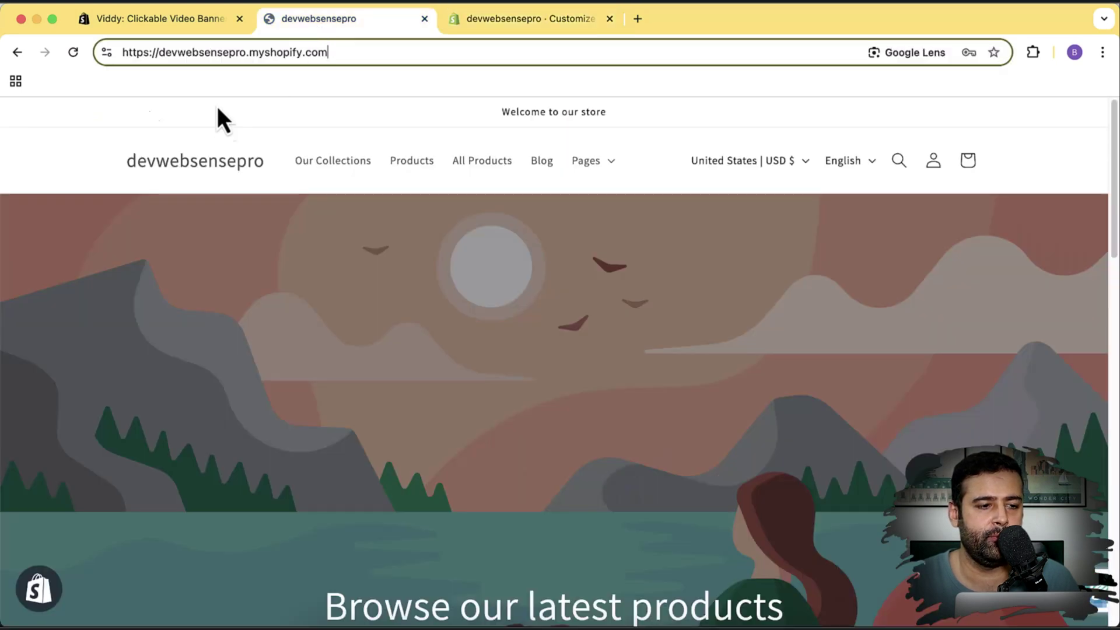
click(73, 53)
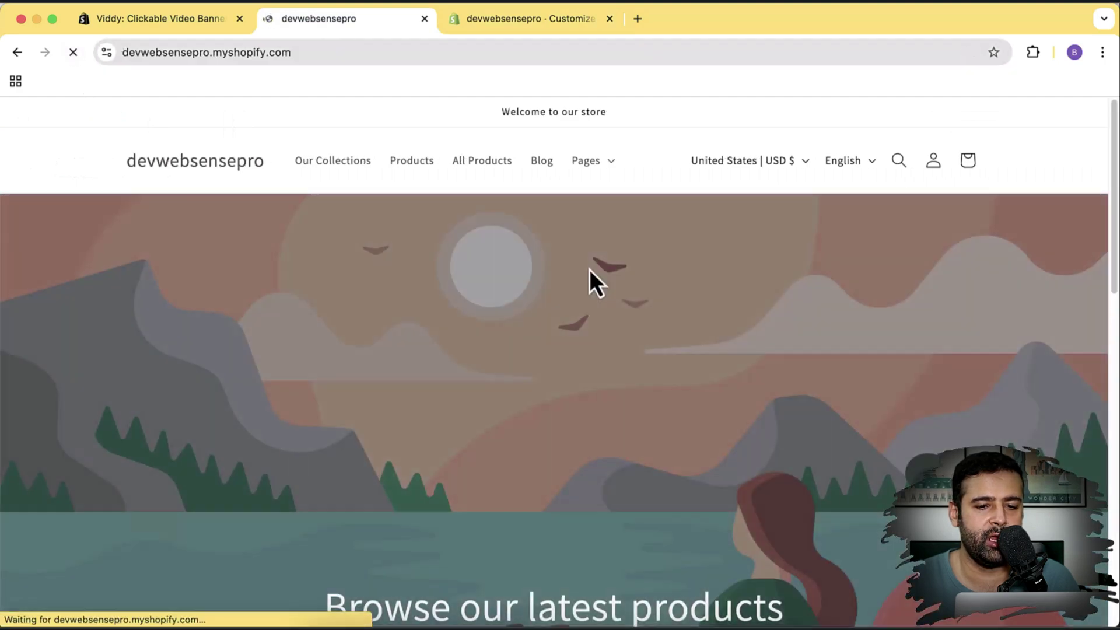
scroll(593, 278, down, 10)
scroll(595, 279, down, 5)
scroll(595, 276, down, 2)
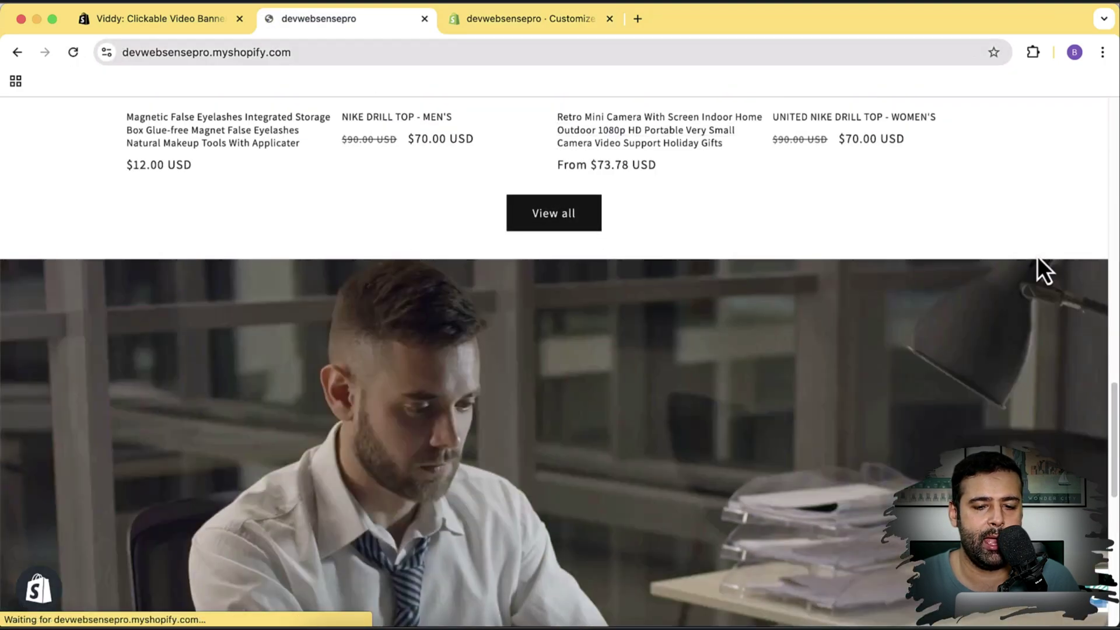
scroll(950, 202, down, 2)
scroll(788, 228, down, 3)
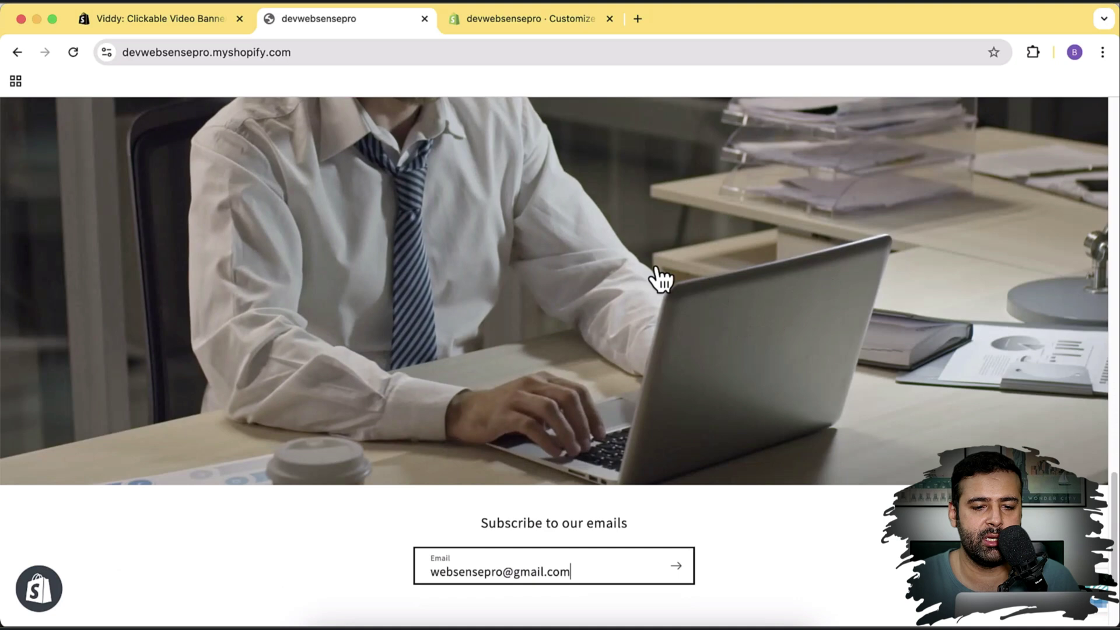
scroll(691, 236, up, 4)
scroll(713, 263, up, 1)
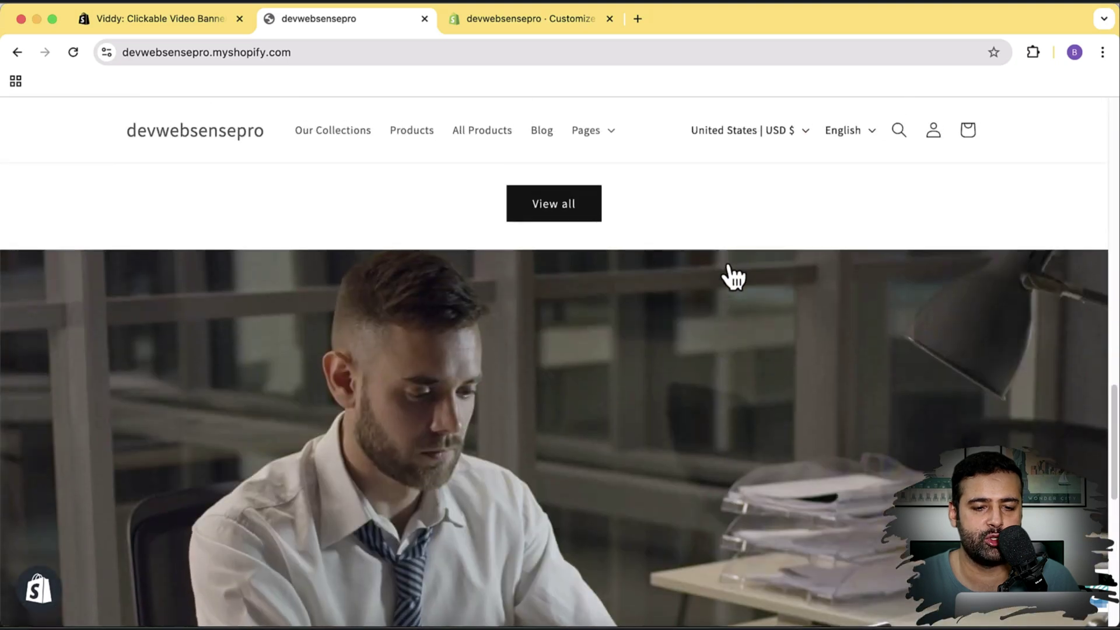
click(710, 308)
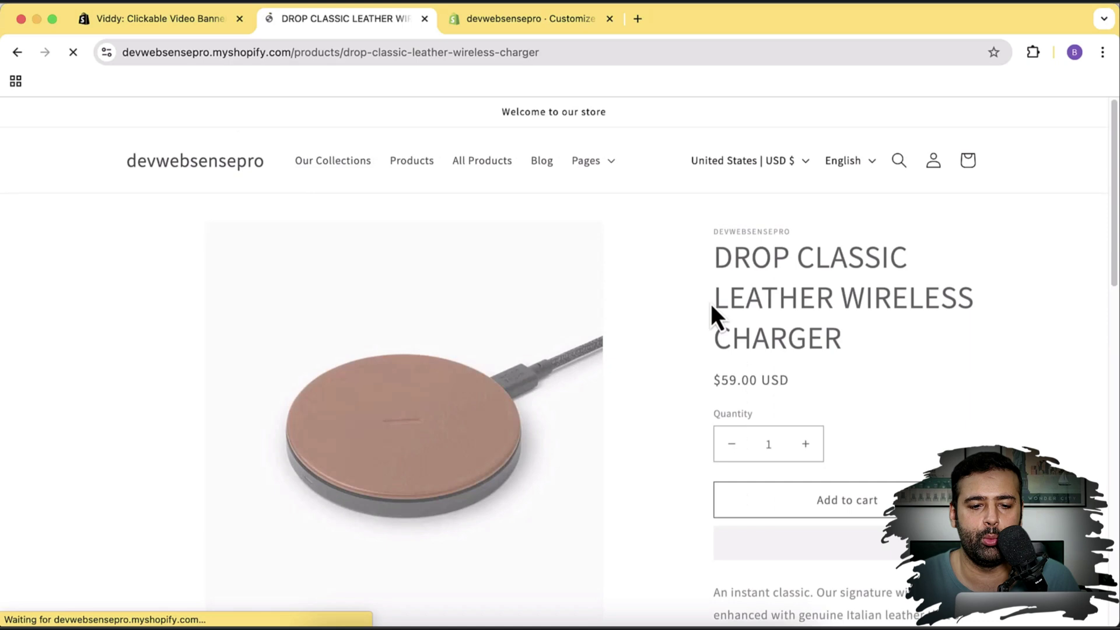
scroll(691, 274, down, 2)
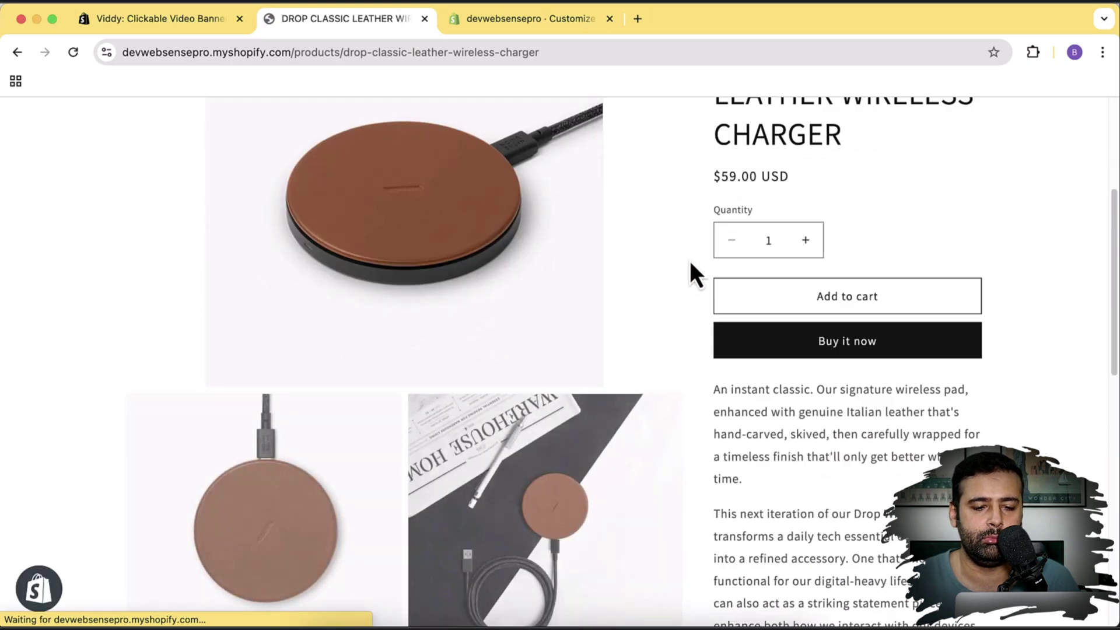
scroll(692, 273, down, 3)
scroll(690, 298, up, 2)
scroll(690, 296, up, 4)
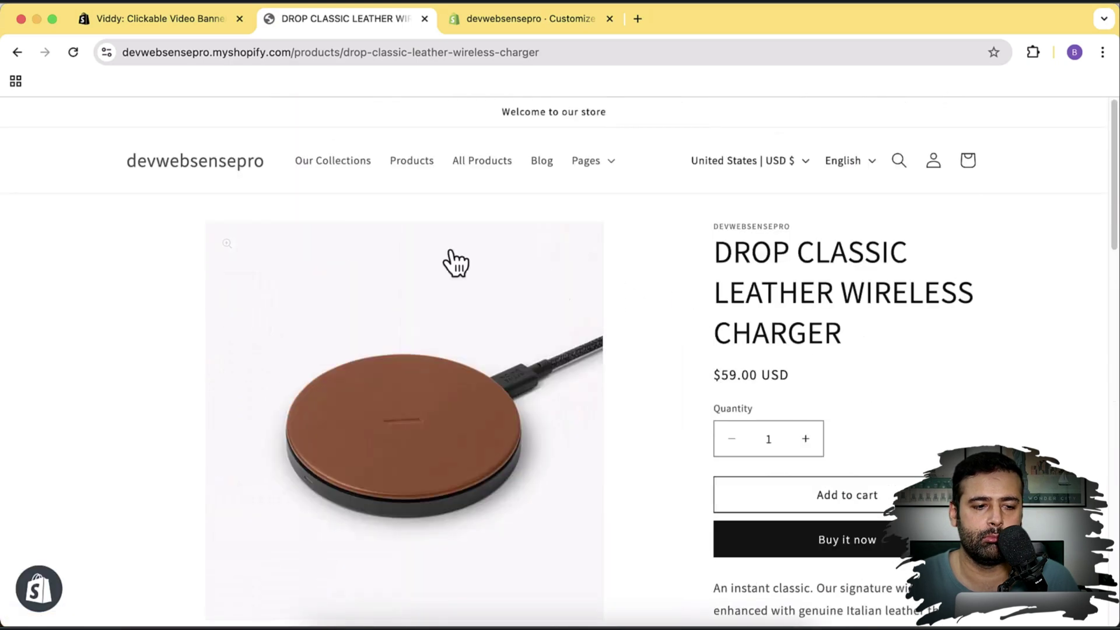
click(245, 175)
click(529, 30)
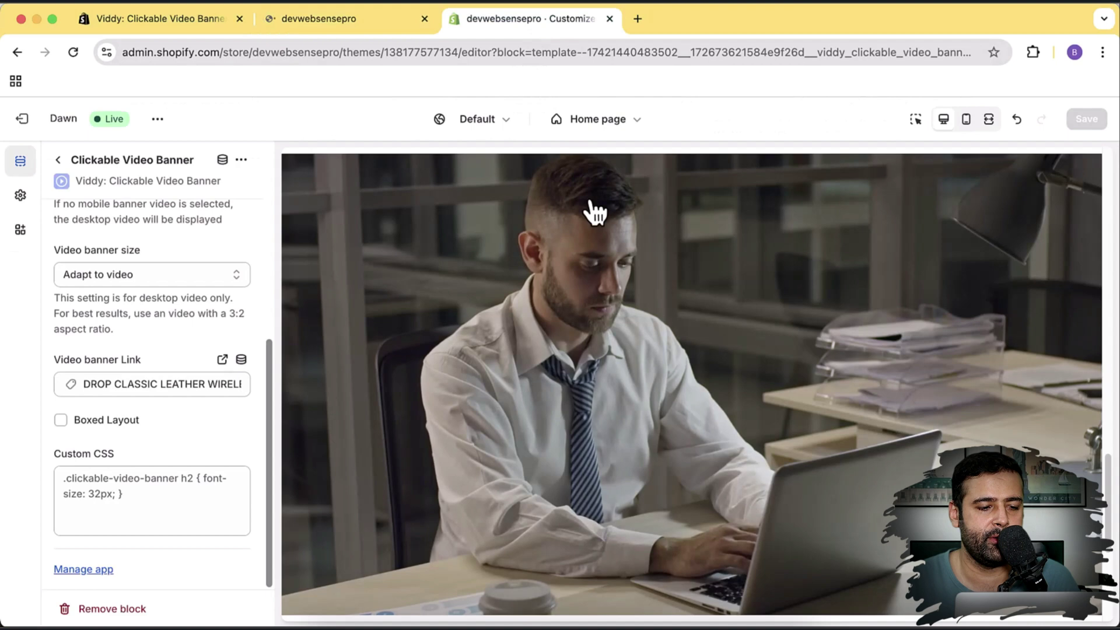
Step: Enable Boxed Layout on the Clickable Video Banner block
click(94, 422)
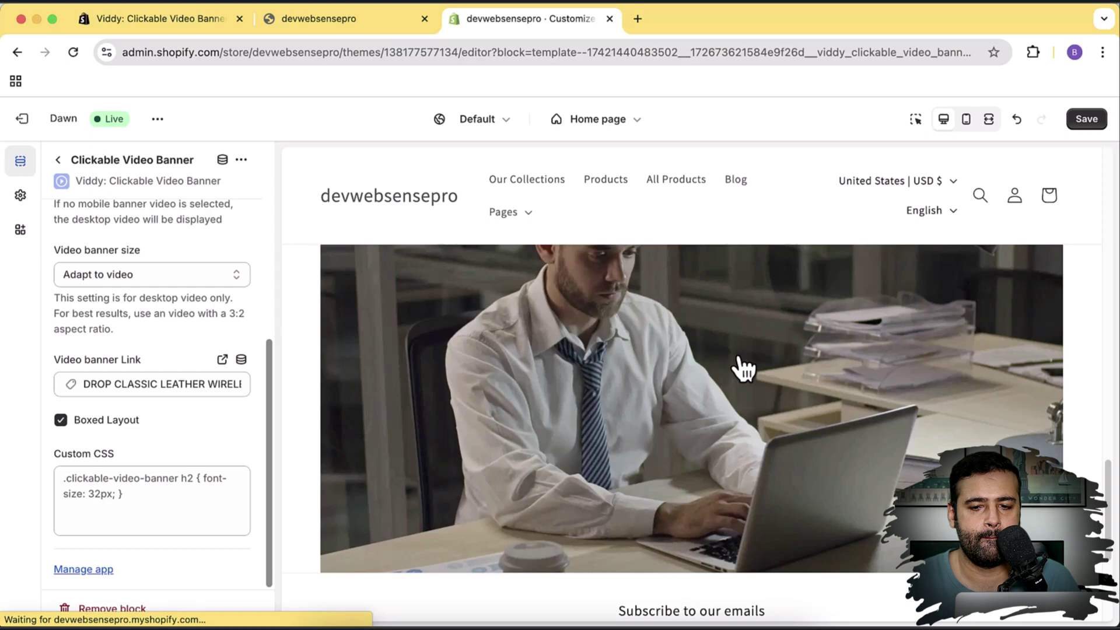
scroll(742, 368, up, 3)
scroll(743, 367, up, 1)
scroll(743, 368, up, 1)
scroll(742, 367, up, 5)
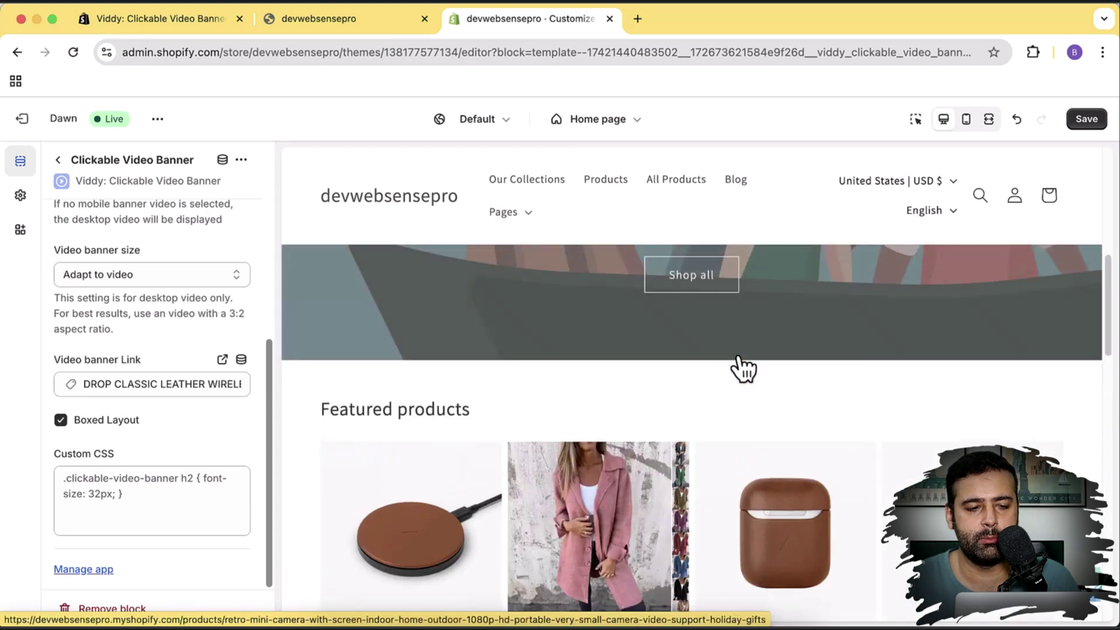
scroll(743, 367, up, 5)
scroll(738, 367, up, 2)
scroll(737, 368, up, 1)
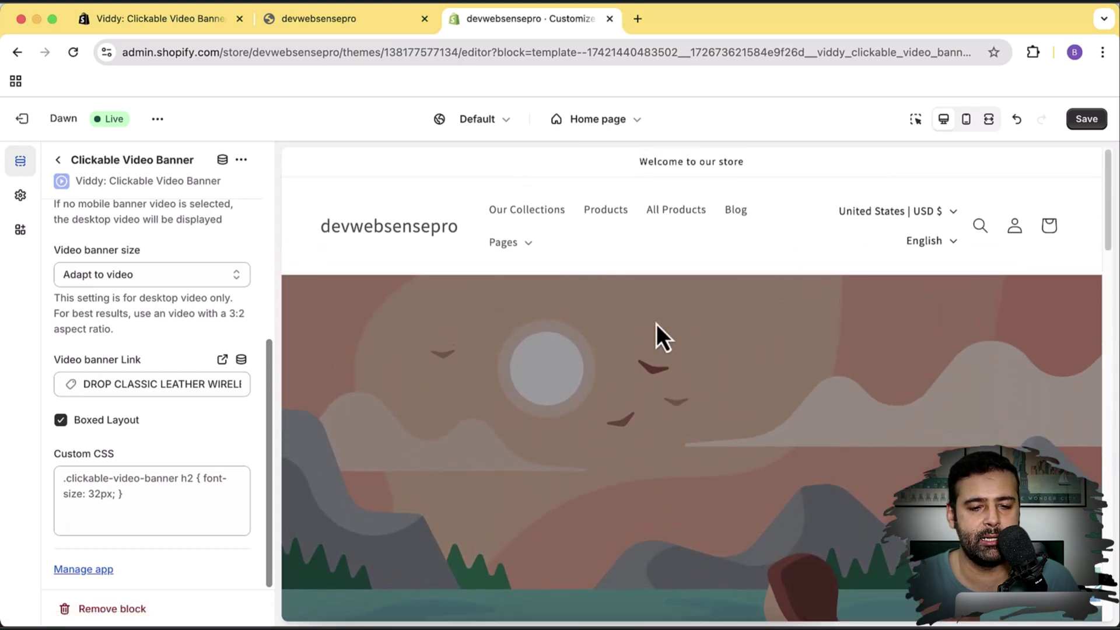
scroll(783, 263, down, 5)
scroll(639, 272, down, 1)
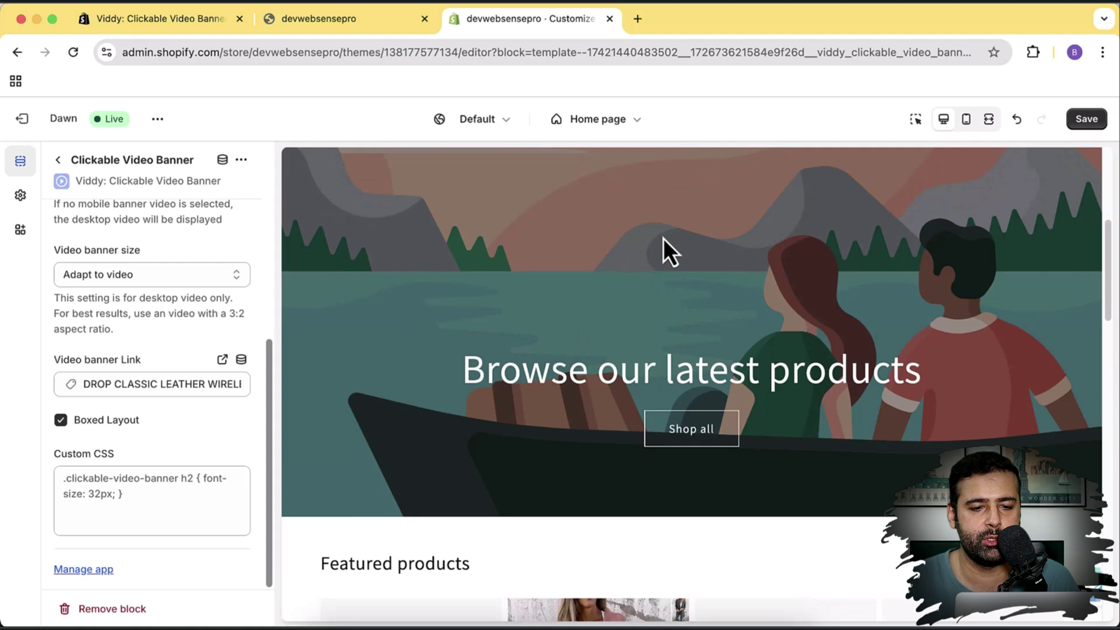
scroll(663, 249, down, 5)
scroll(312, 370, down, 3)
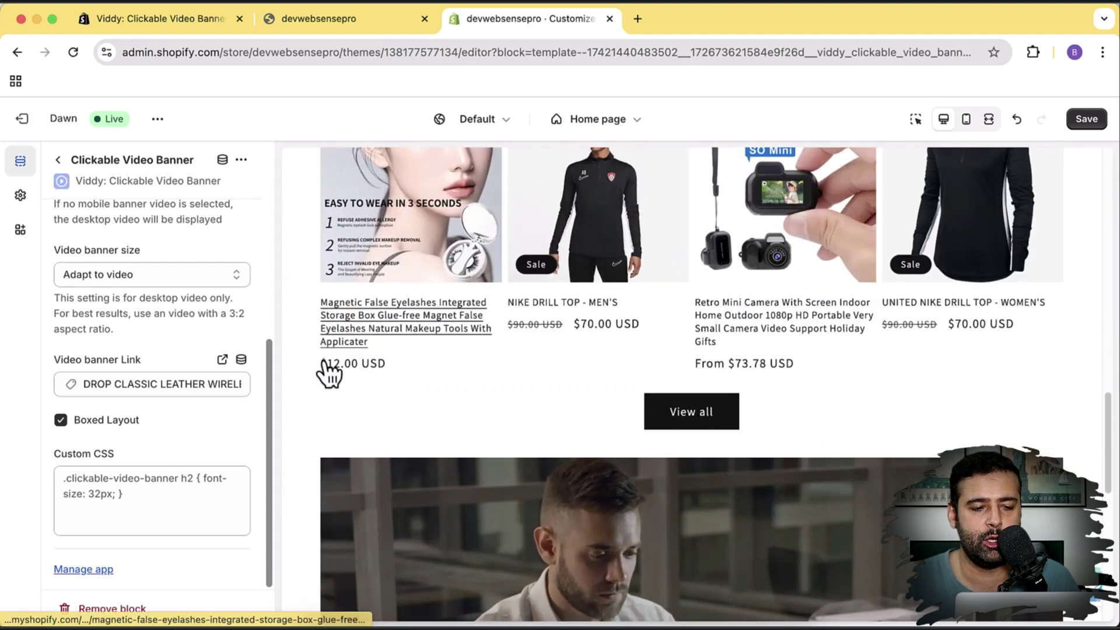
scroll(324, 341, down, 2)
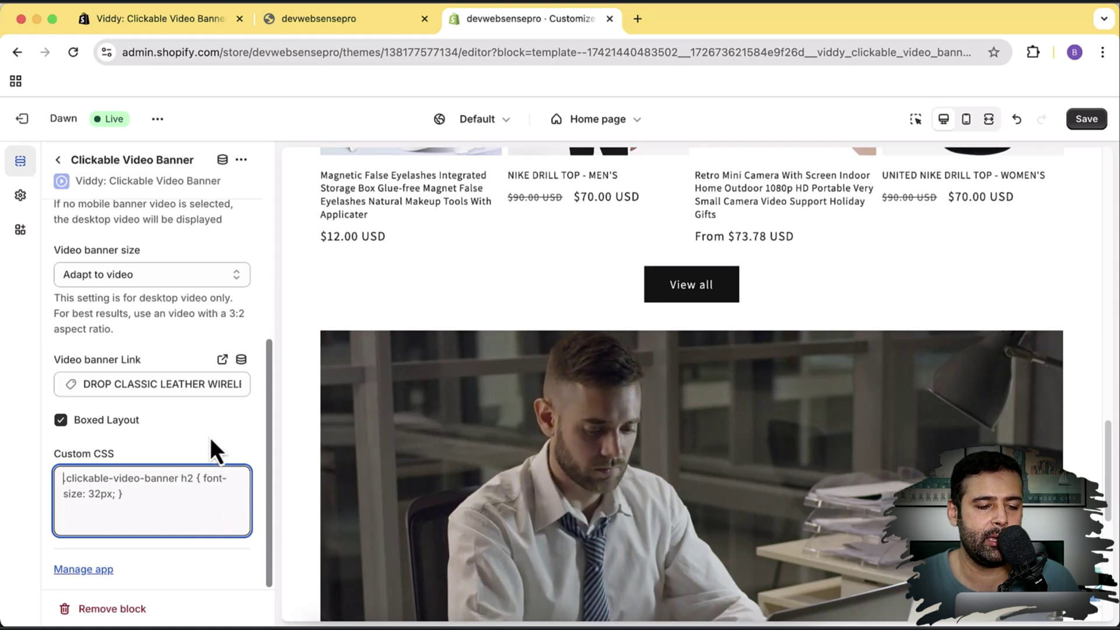
scroll(214, 447, up, 2)
scroll(222, 473, up, 3)
scroll(219, 389, down, 4)
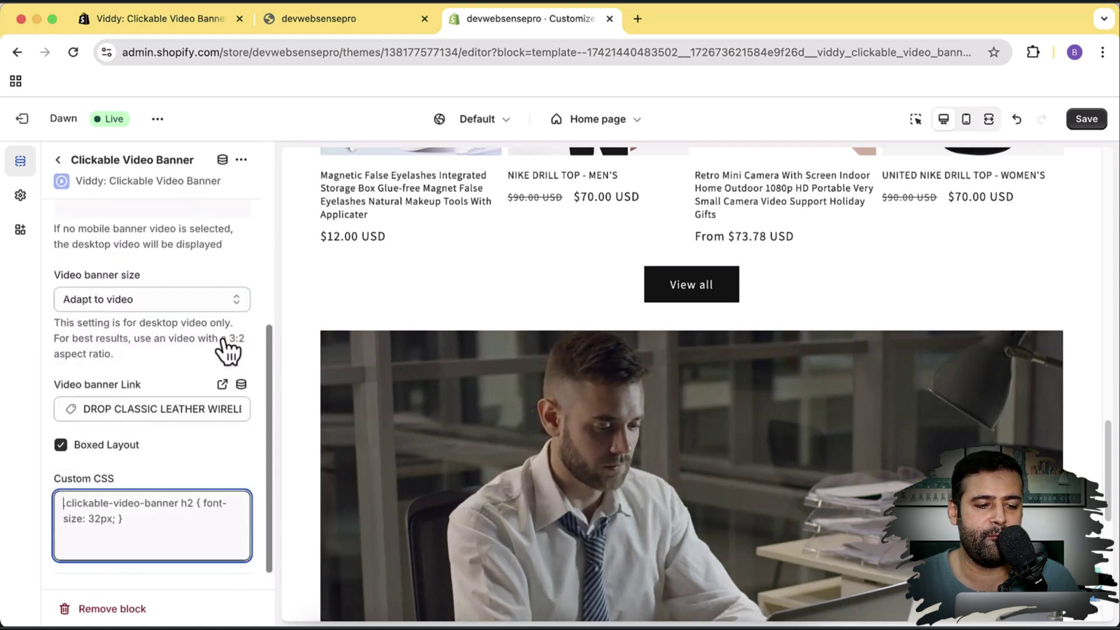